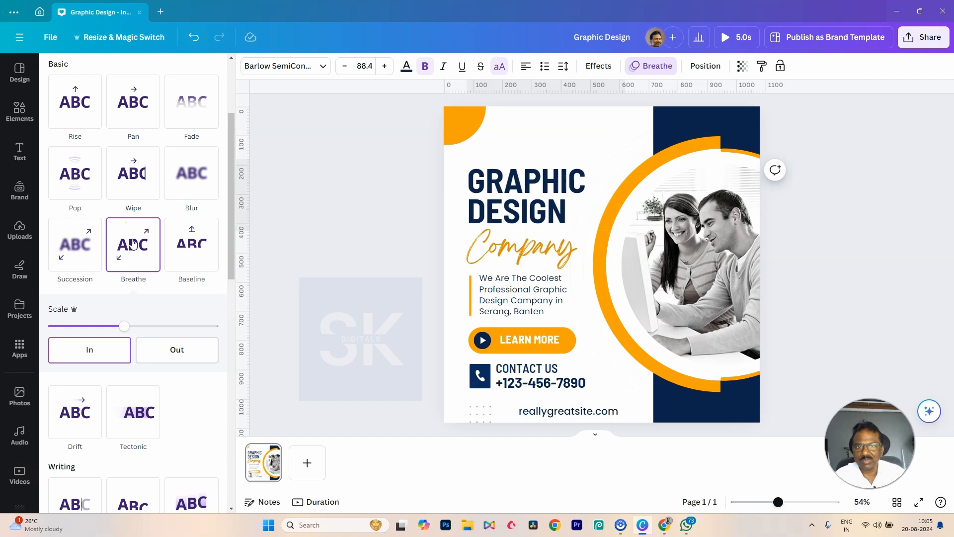
Step: Preview the animated design and switch the GRAPHIC DESIGN heading's Breathe animation from scaling in to scaling out
{"action": "left_click", "coordinate": [723, 38]}
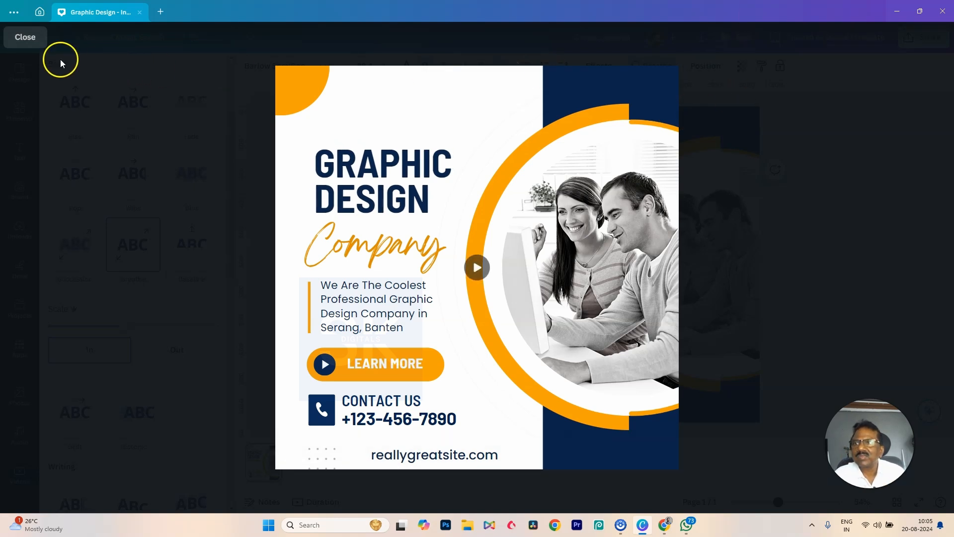
{"action": "left_click", "coordinate": [24, 37]}
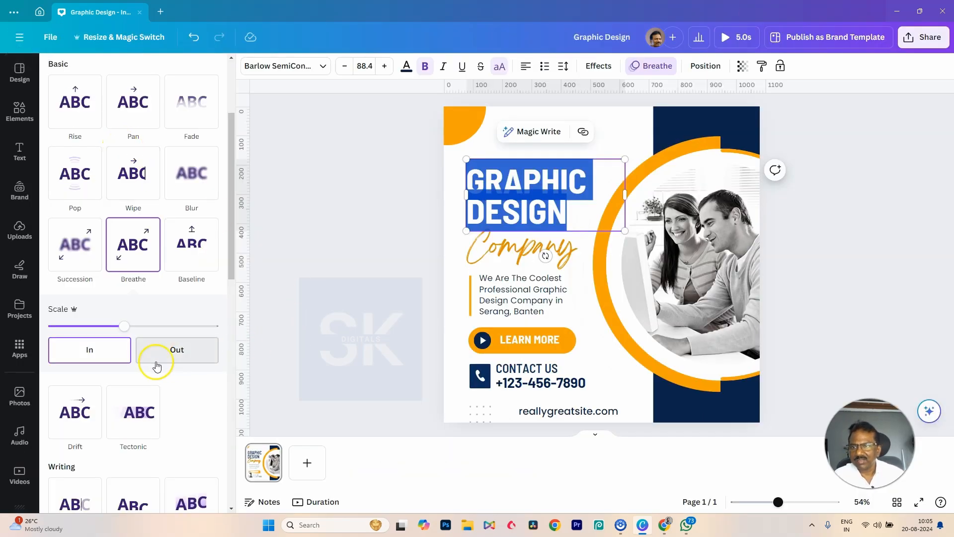
{"action": "left_click", "coordinate": [108, 358]}
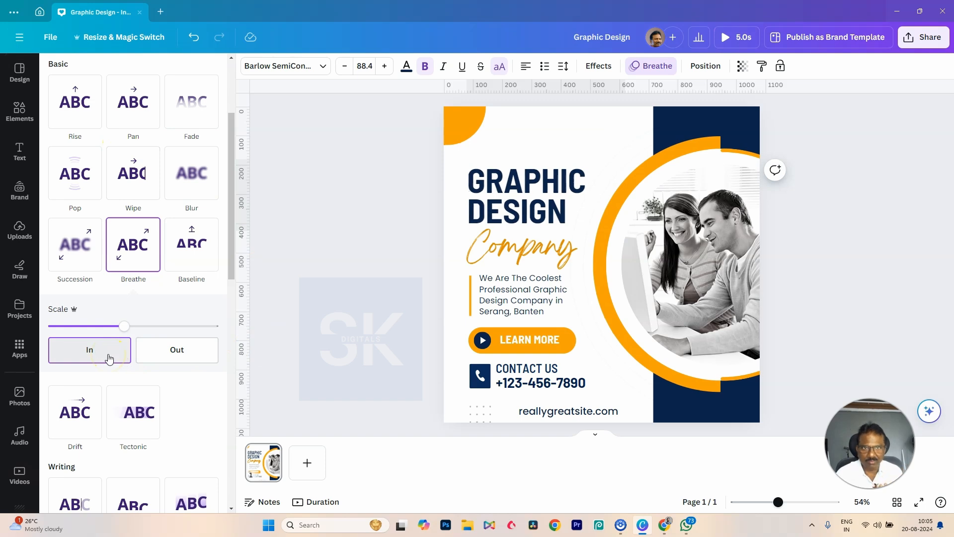
{"action": "left_click", "coordinate": [152, 355]}
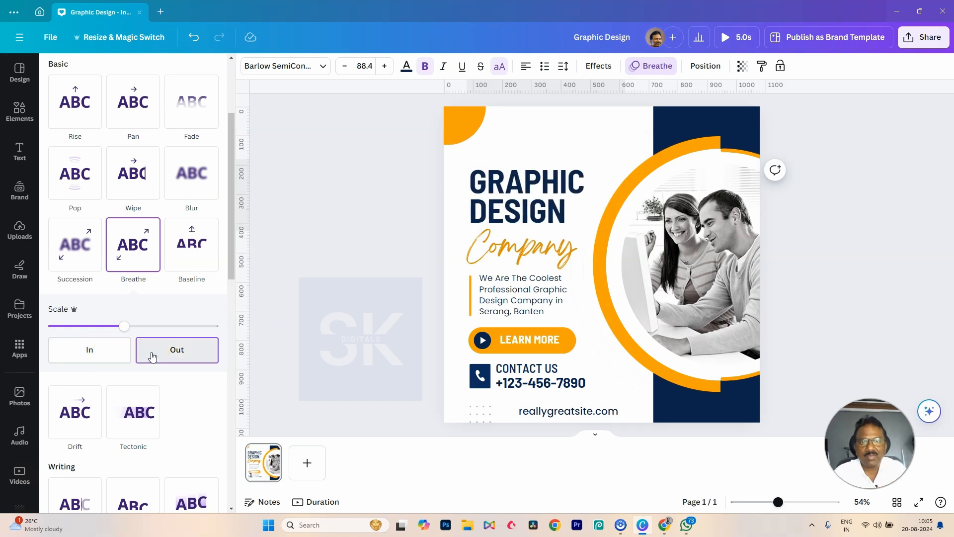
{"action": "left_click", "coordinate": [140, 351]}
Step: Raise the Breathe animation's scale to about three quarters and preview the whole design
{"action": "left_click", "coordinate": [123, 330]}
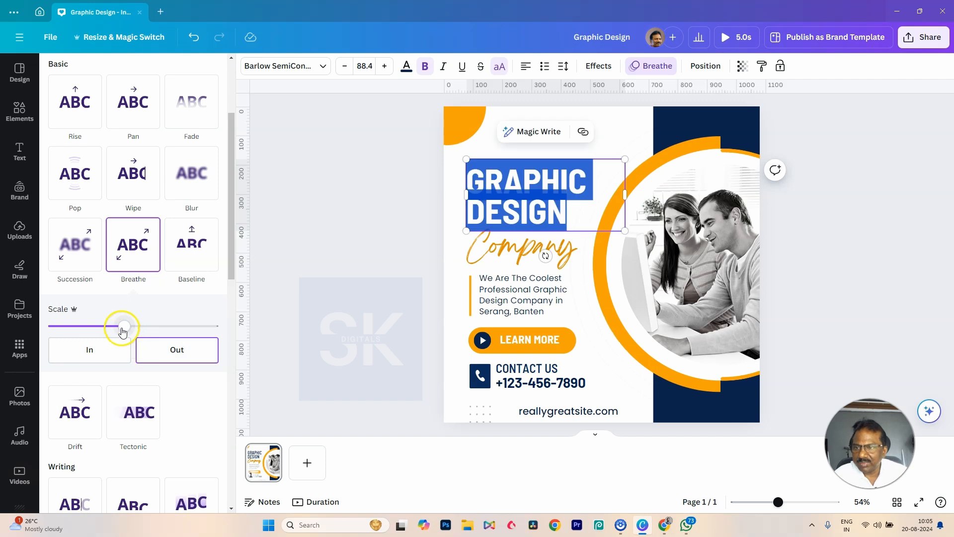
{"action": "left_click_drag", "start_coordinate": [121, 331], "coordinate": [173, 328]}
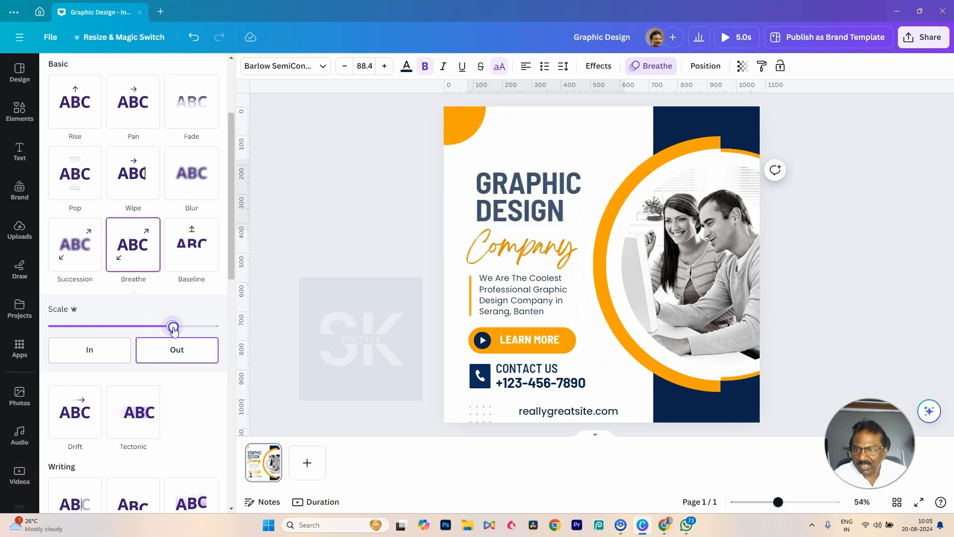
{"action": "left_click", "coordinate": [405, 331]}
{"action": "left_click", "coordinate": [729, 37]}
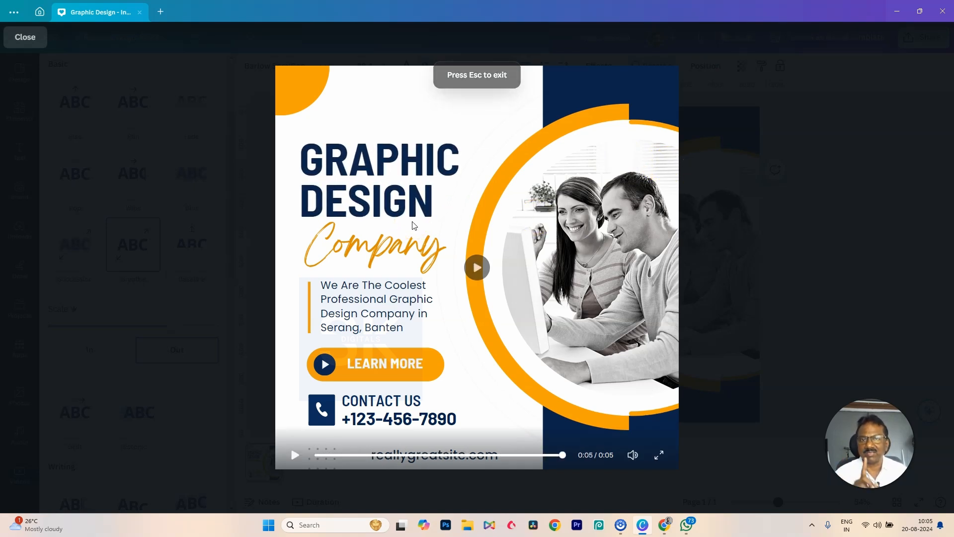
{"action": "left_click", "coordinate": [24, 37]}
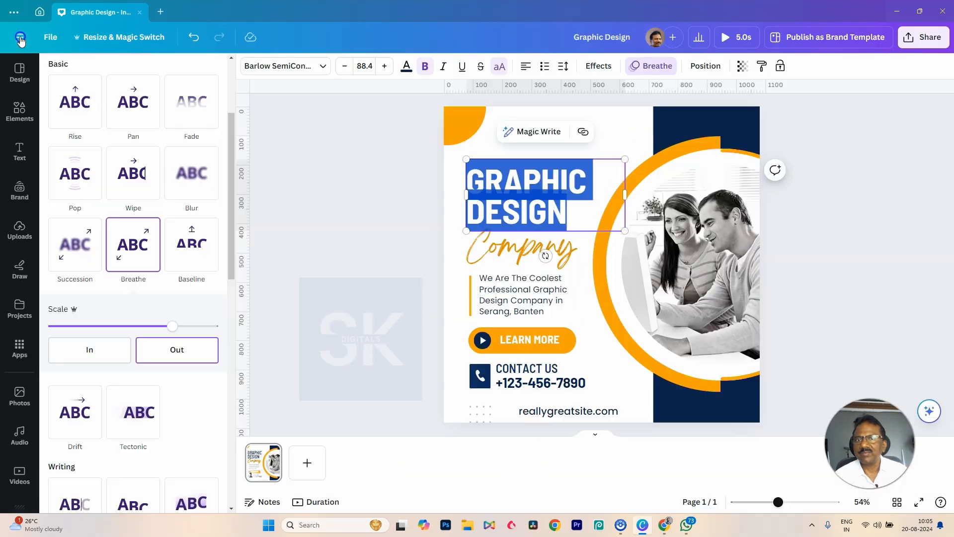
Step: Try the outward Breathe animation at nearly maximum scale and reduce the scale to about half
{"action": "left_click", "coordinate": [170, 345]}
{"action": "left_click_drag", "start_coordinate": [172, 326], "coordinate": [213, 326]}
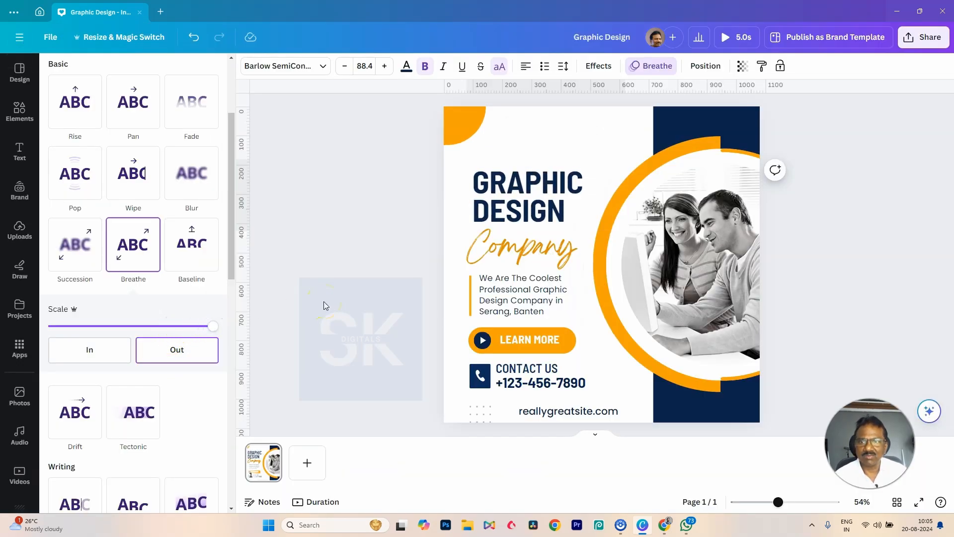
{"action": "left_click_drag", "start_coordinate": [213, 326], "coordinate": [133, 328]}
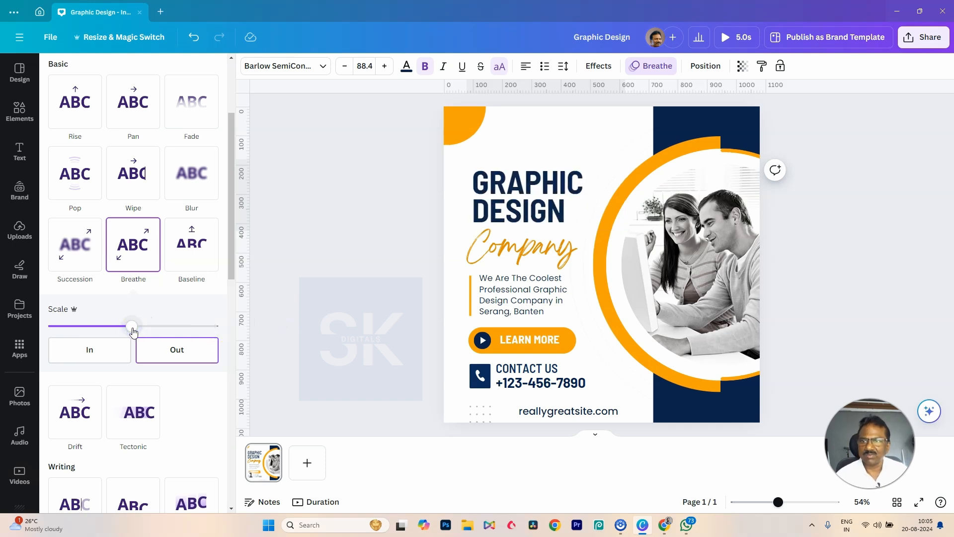
Step: Set the Breathe animation to scale in, trying a low scale before returning it to about half
{"action": "left_click", "coordinate": [98, 350]}
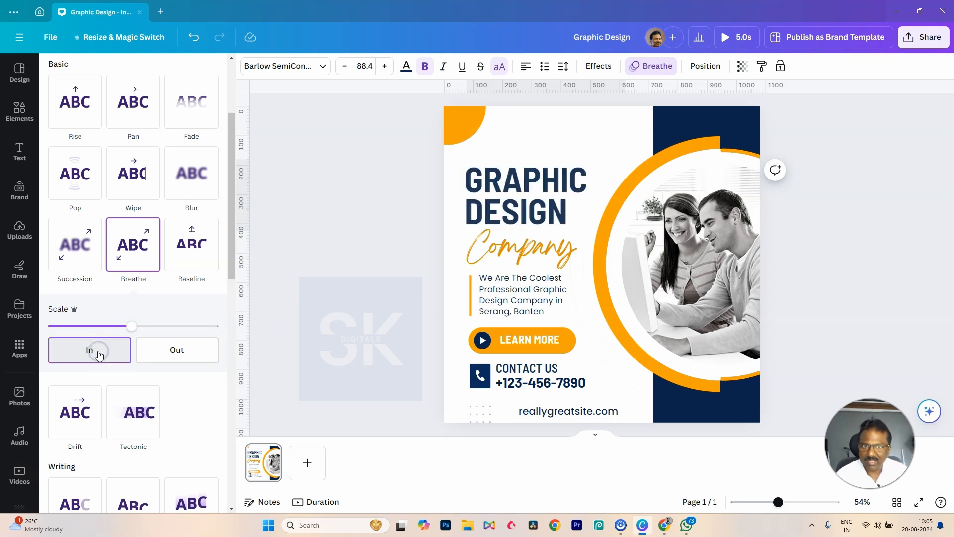
{"action": "left_click", "coordinate": [121, 336]}
{"action": "left_click_drag", "start_coordinate": [124, 329], "coordinate": [69, 332]}
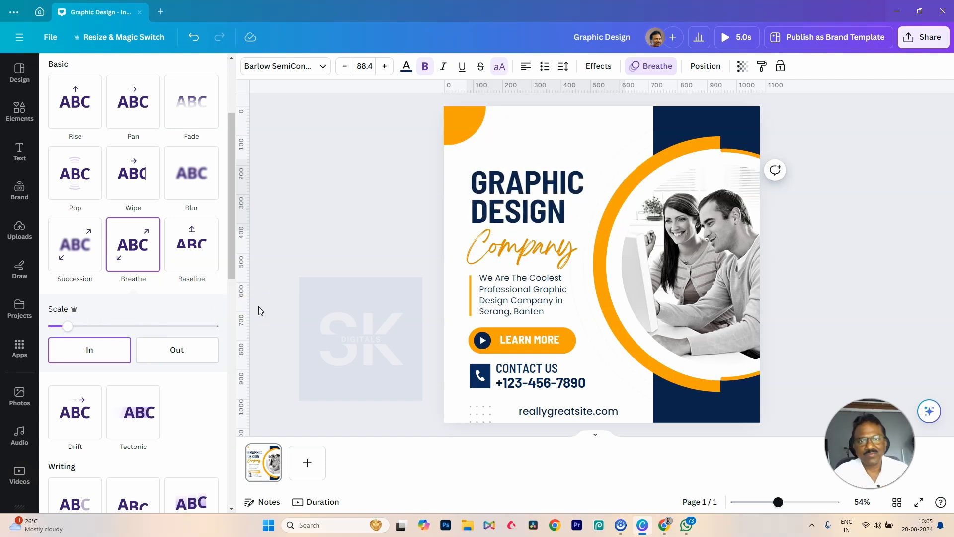
{"action": "left_click_drag", "start_coordinate": [125, 326], "coordinate": [132, 329]}
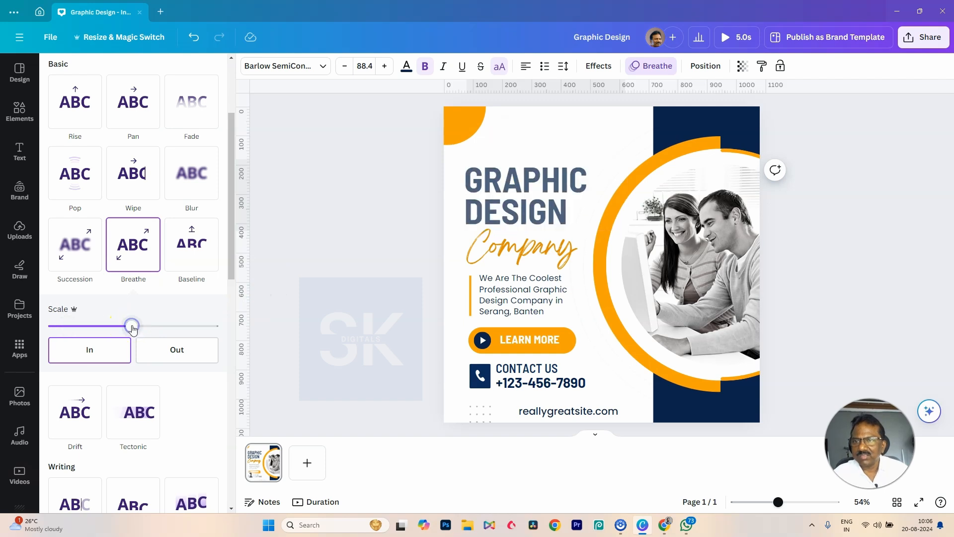
Step: Apply the Baseline animation to the GRAPHIC DESIGN heading and try its directions, finishing with downward
{"action": "left_click", "coordinate": [192, 251]}
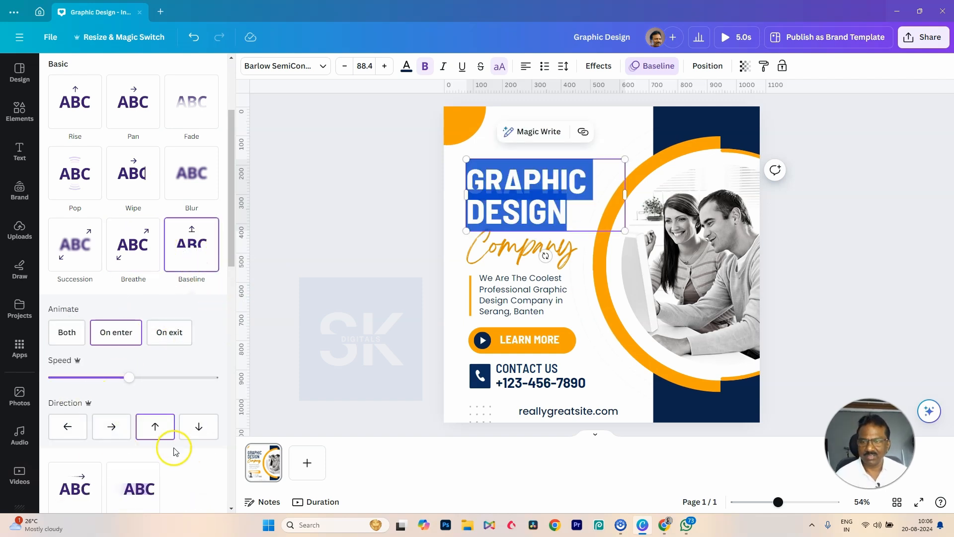
{"action": "left_click", "coordinate": [70, 427]}
{"action": "left_click", "coordinate": [105, 426]}
{"action": "left_click", "coordinate": [155, 427]}
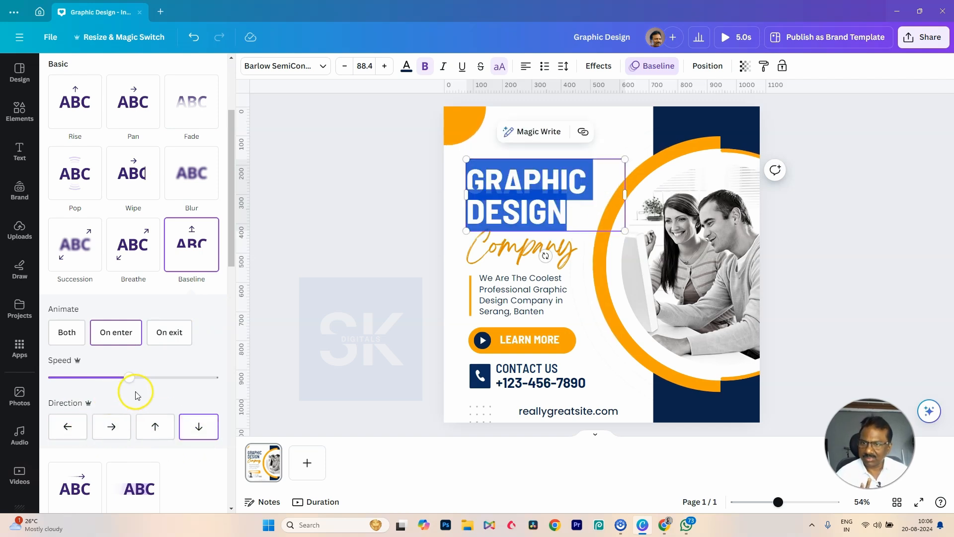
Step: Apply the Drift animation to the heading and try the left, right, up and down directions, finishing with down
{"action": "scroll", "coordinate": [218, 348], "scroll_direction": "down", "scroll_amount": 2}
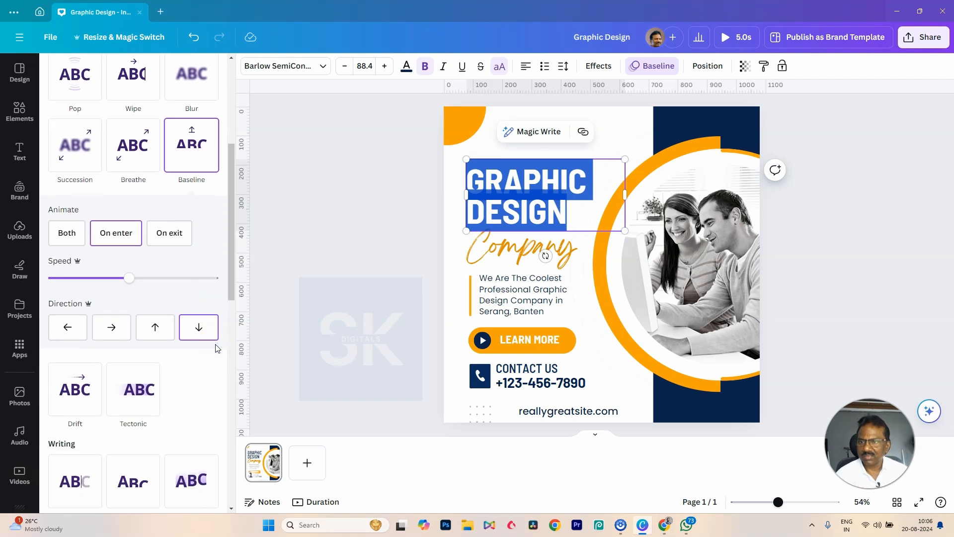
{"action": "left_click", "coordinate": [75, 389]}
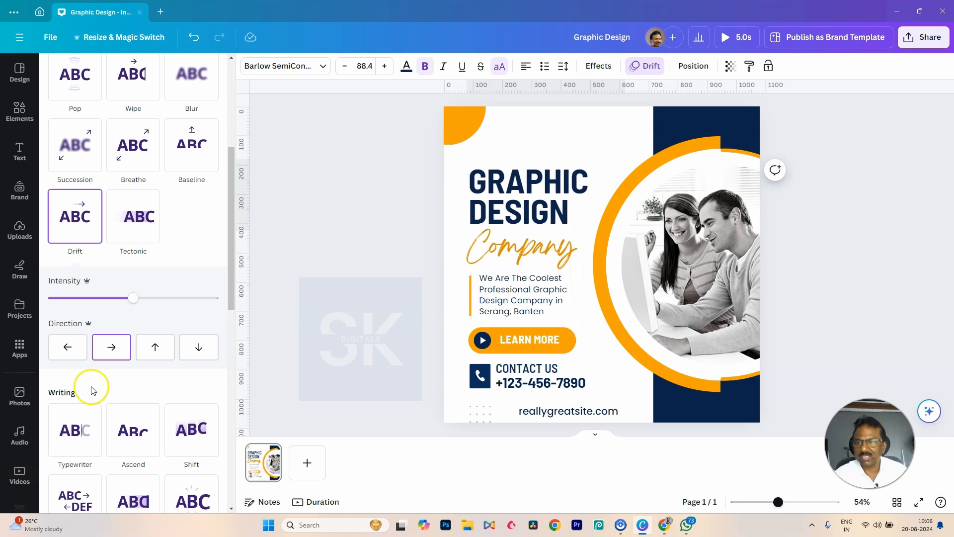
{"action": "left_click", "coordinate": [68, 350]}
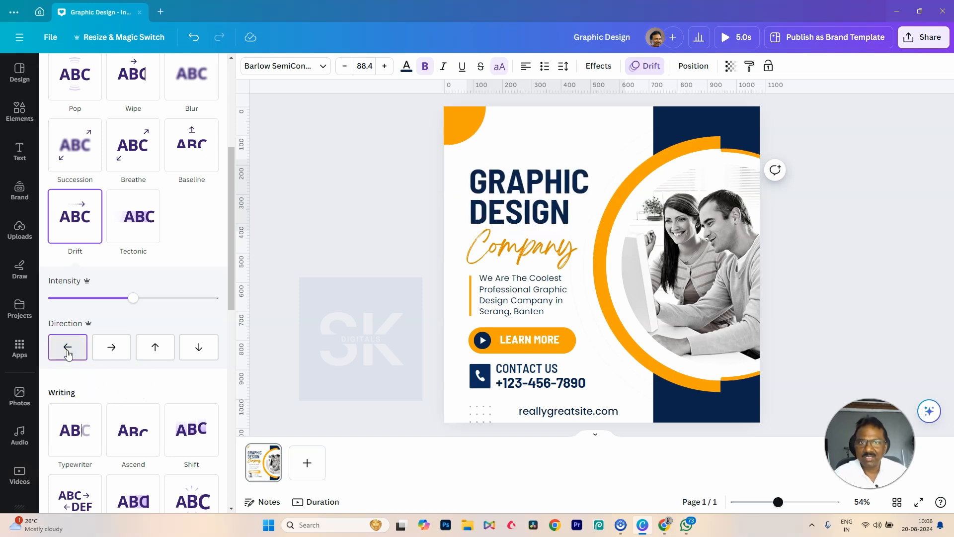
{"action": "left_click", "coordinate": [104, 349]}
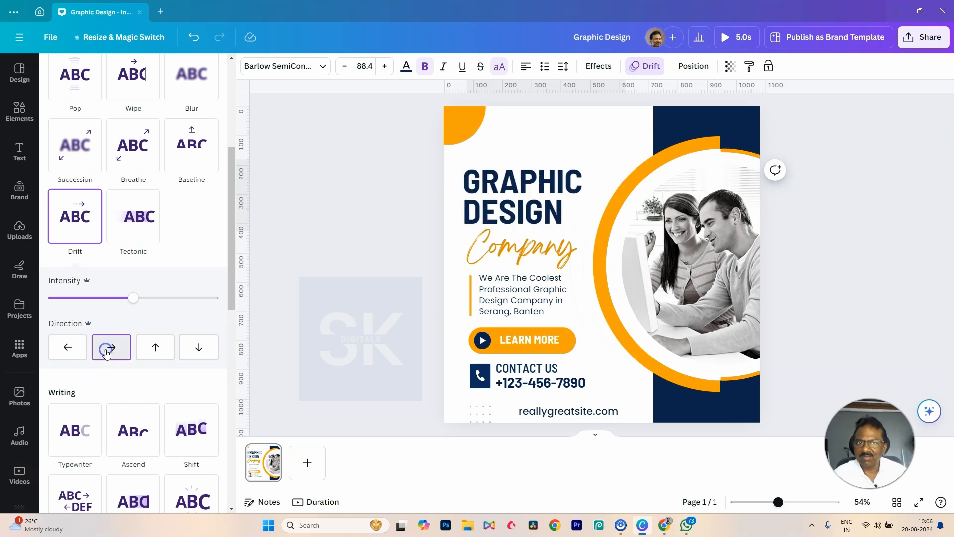
{"action": "left_click", "coordinate": [153, 351]}
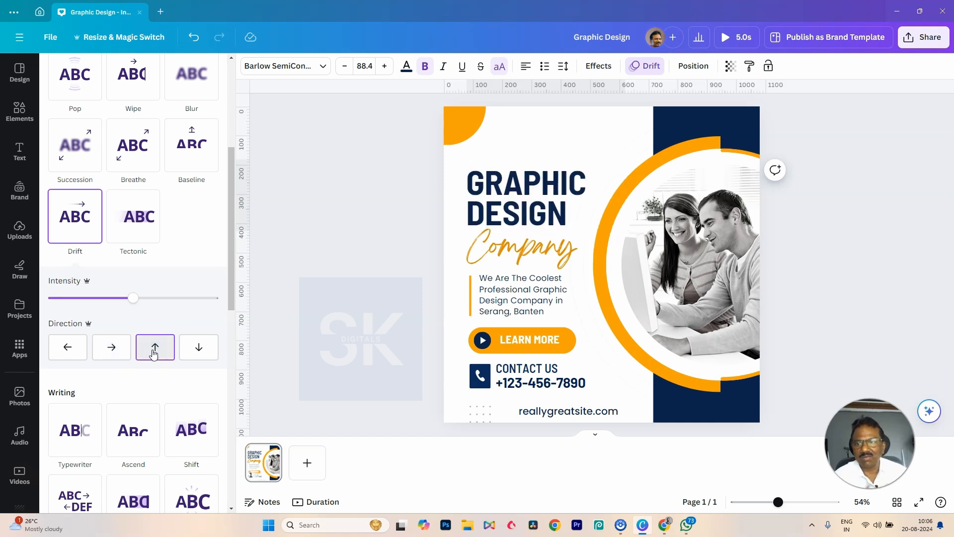
{"action": "left_click", "coordinate": [208, 349]}
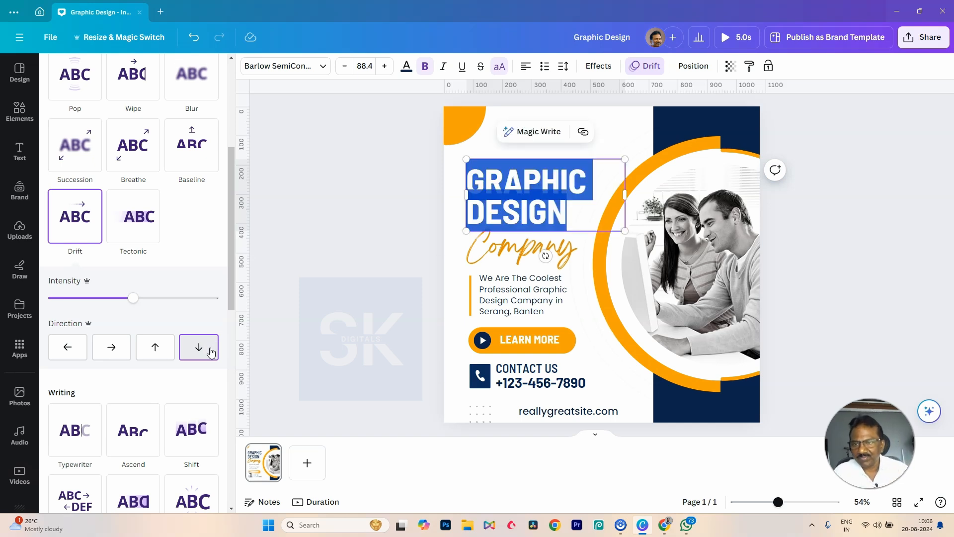
Step: Apply the Typewriter animation to the heading and compare the Character and Word writing styles, finishing with Word
{"action": "left_click_drag", "start_coordinate": [230, 305], "coordinate": [231, 317]}
{"action": "left_click", "coordinate": [77, 396]}
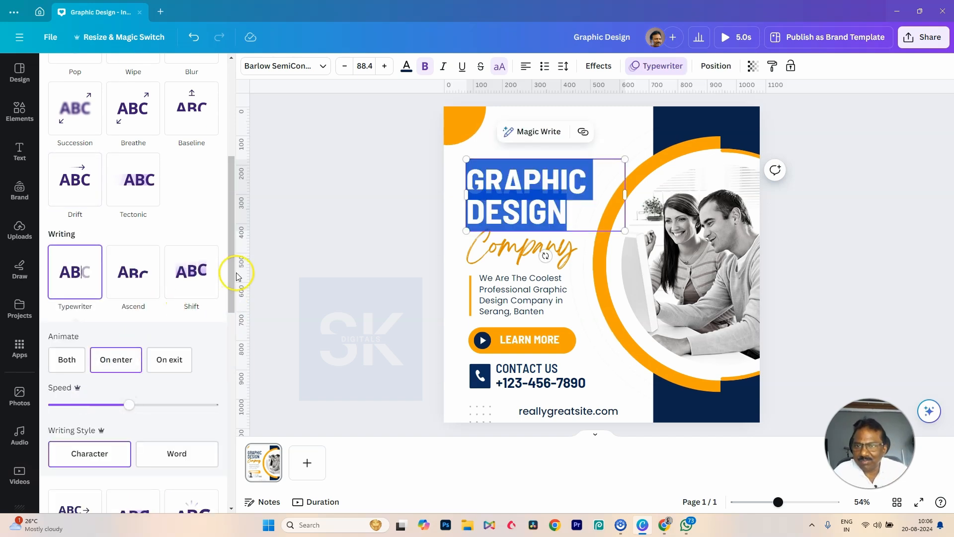
{"action": "left_click_drag", "start_coordinate": [235, 270], "coordinate": [233, 313]}
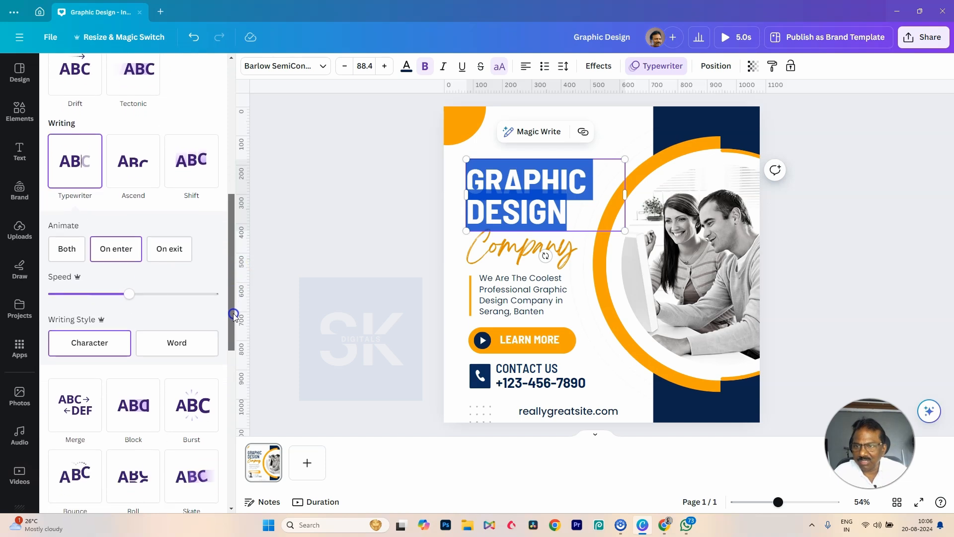
{"action": "left_click", "coordinate": [97, 346]}
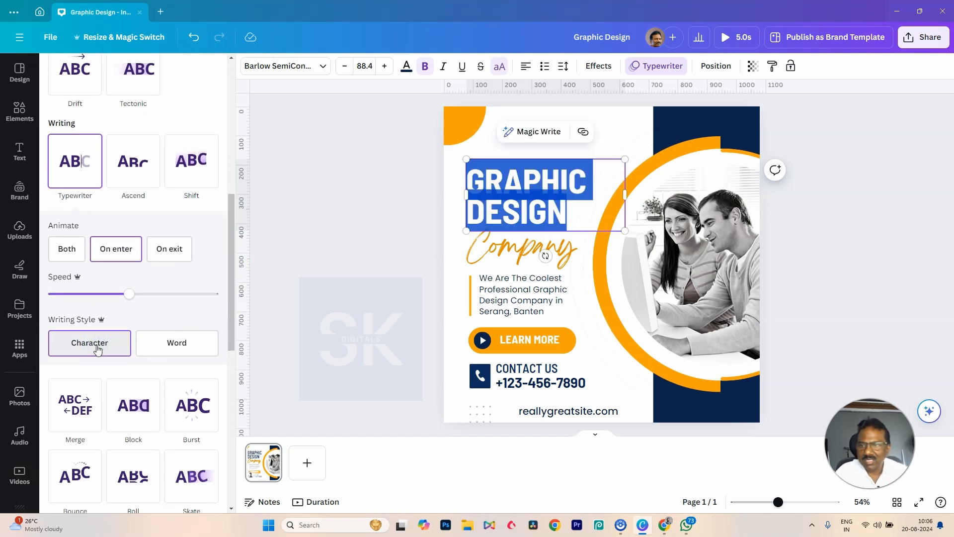
{"action": "left_click", "coordinate": [151, 343]}
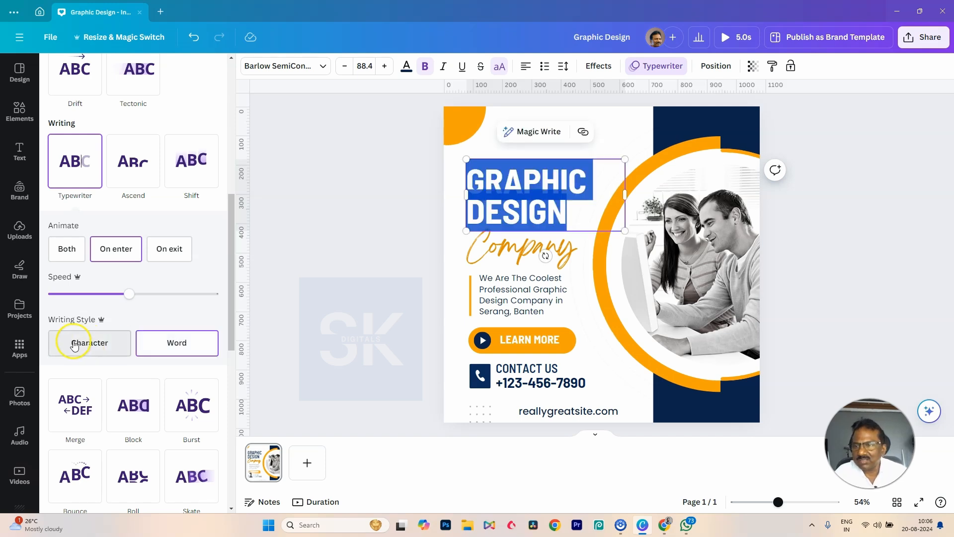
{"action": "left_click", "coordinate": [86, 342]}
{"action": "left_click", "coordinate": [175, 342]}
Step: Apply the Merge writing animation to the GRAPHIC DESIGN heading
{"action": "left_click_drag", "start_coordinate": [230, 277], "coordinate": [229, 316]}
{"action": "left_click", "coordinate": [82, 291]}
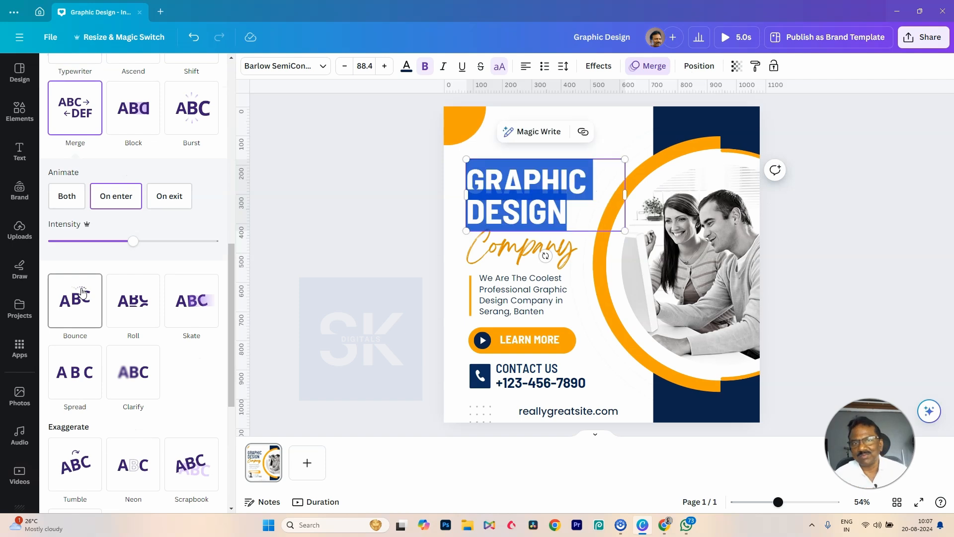
{"action": "scroll", "coordinate": [217, 269], "scroll_direction": "up", "scroll_amount": 2}
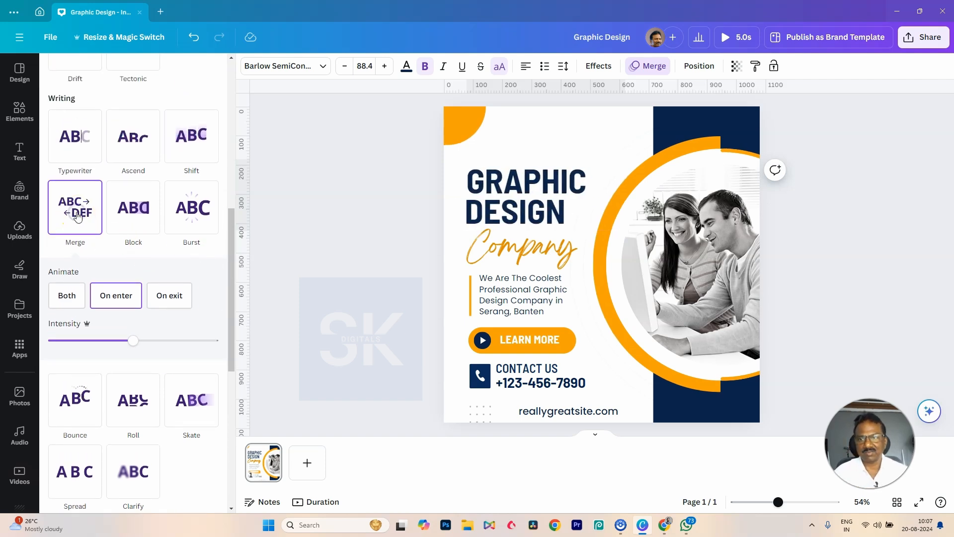
{"action": "scroll", "coordinate": [77, 216], "scroll_direction": "up", "scroll_amount": 1}
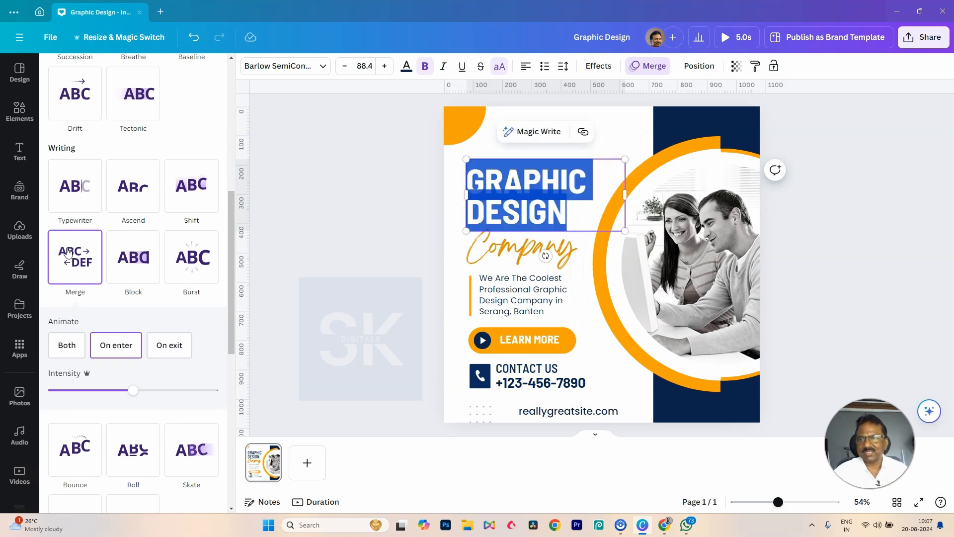
Step: Apply the Block writing animation to the heading and preview the design
{"action": "left_click", "coordinate": [128, 278]}
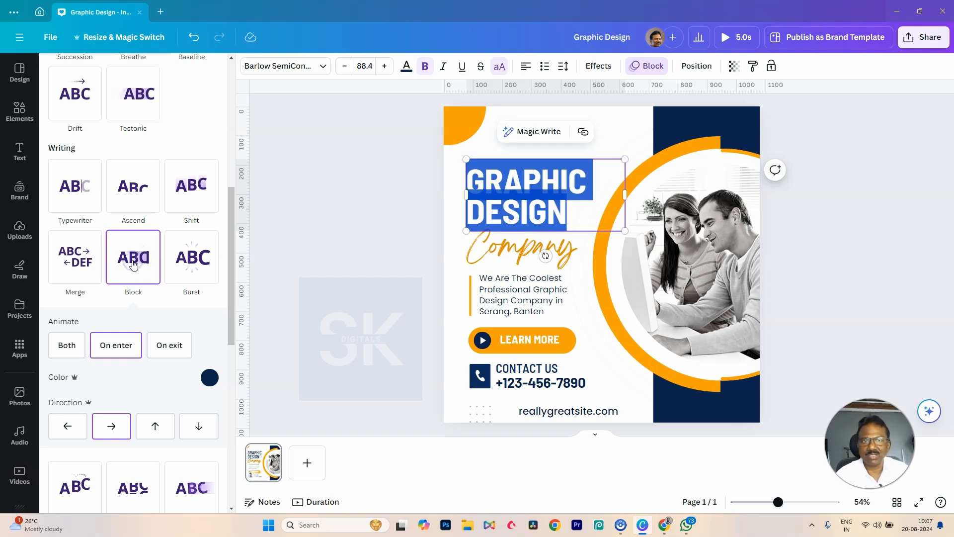
{"action": "left_click", "coordinate": [731, 33]}
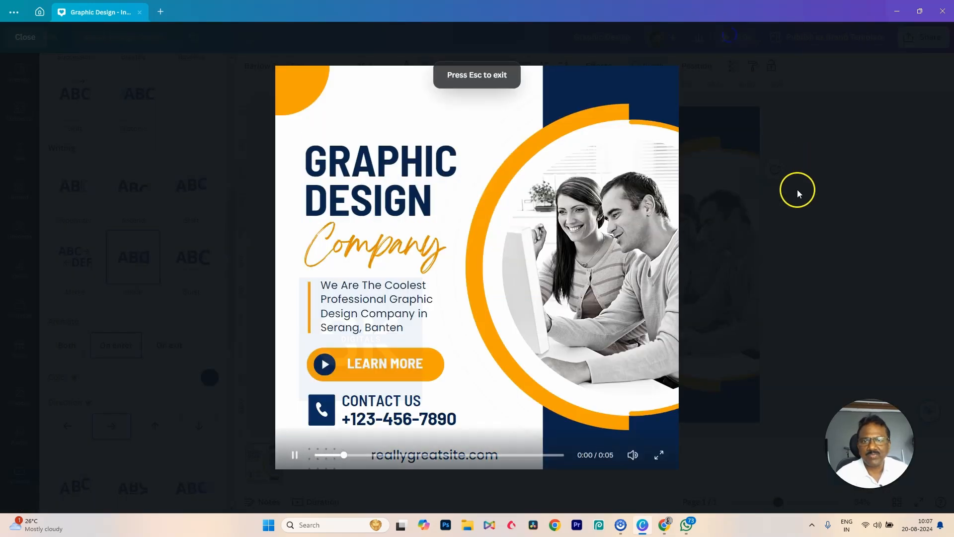
{"action": "left_click", "coordinate": [19, 37]}
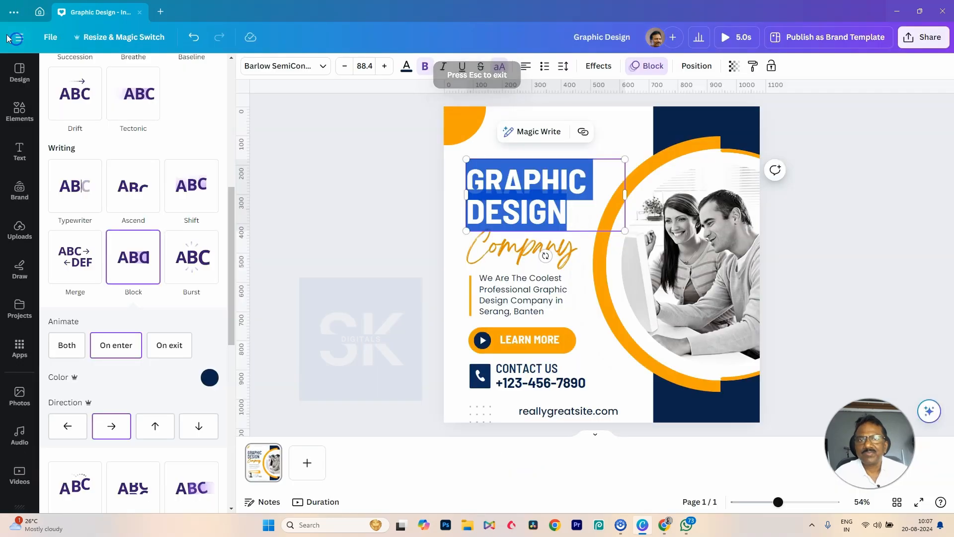
Step: Try the Burst animation on the heading, replace it with Bounce and replay the Bounce effect
{"action": "left_click", "coordinate": [194, 263]}
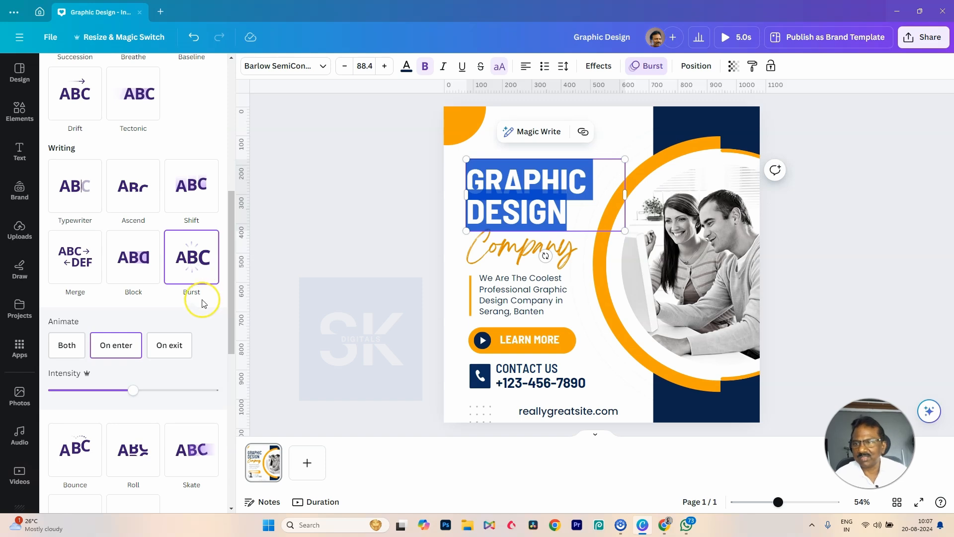
{"action": "scroll", "coordinate": [202, 302], "scroll_direction": "down", "scroll_amount": 5}
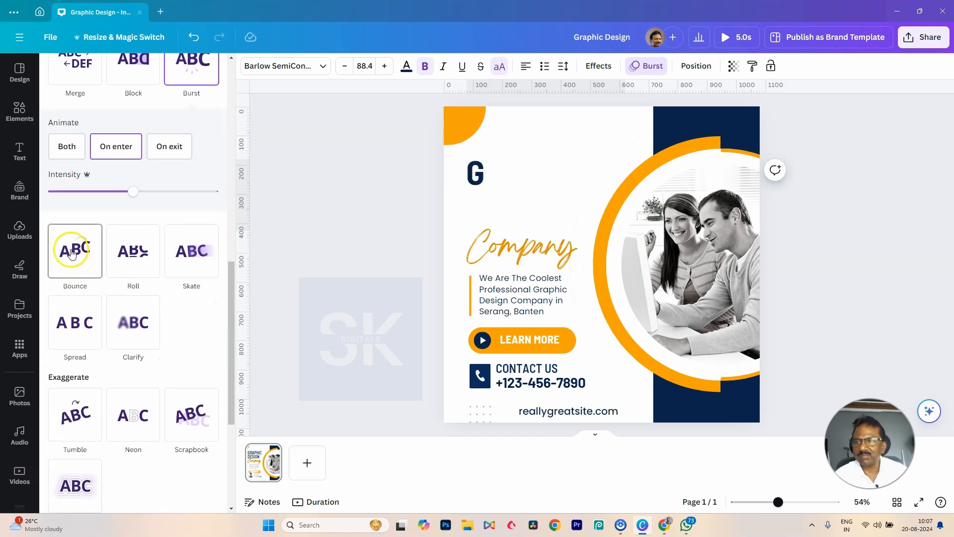
{"action": "left_click", "coordinate": [72, 252]}
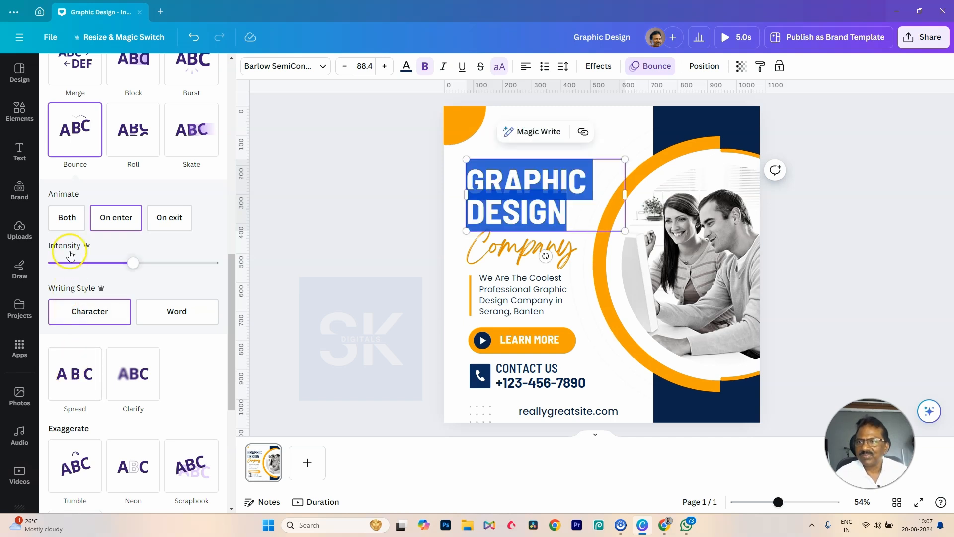
{"action": "left_click", "coordinate": [71, 138]}
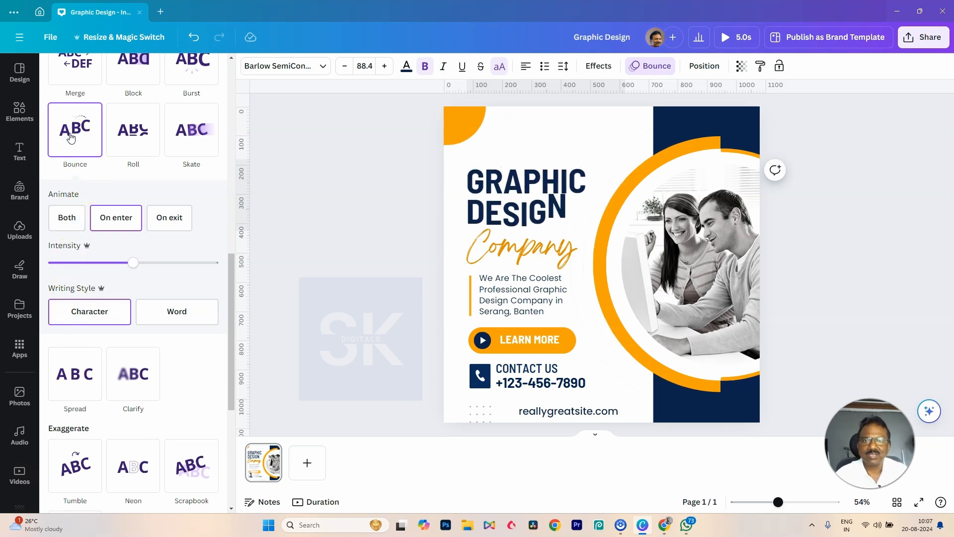
Step: Try the Roll and Skate writing animations on the GRAPHIC DESIGN heading, alternating between them and finishing with Skate
{"action": "left_click", "coordinate": [121, 133]}
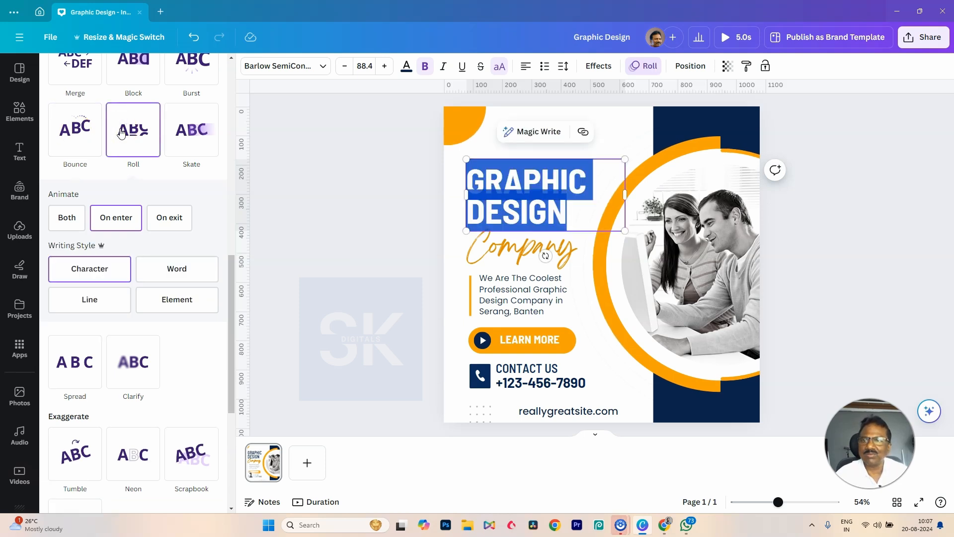
{"action": "left_click", "coordinate": [193, 132]}
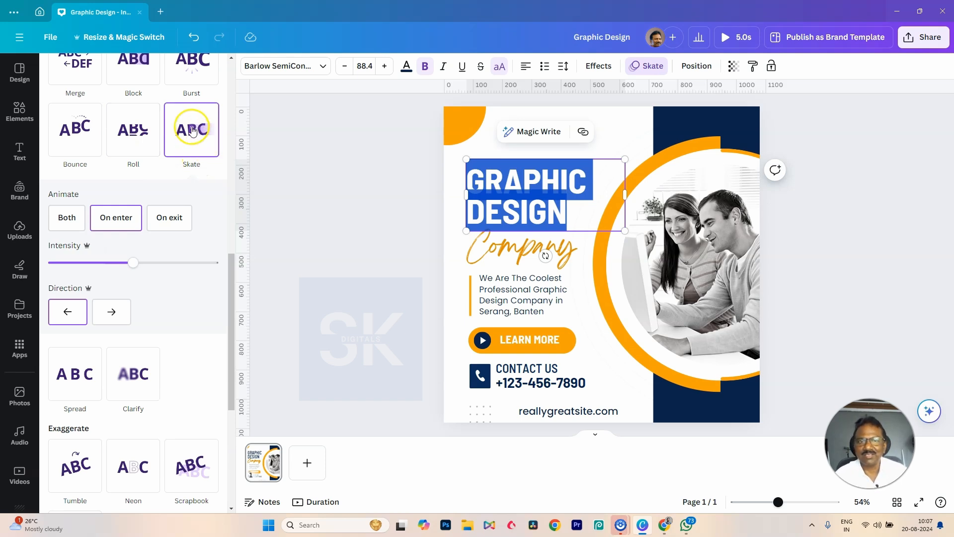
{"action": "left_click", "coordinate": [141, 128]}
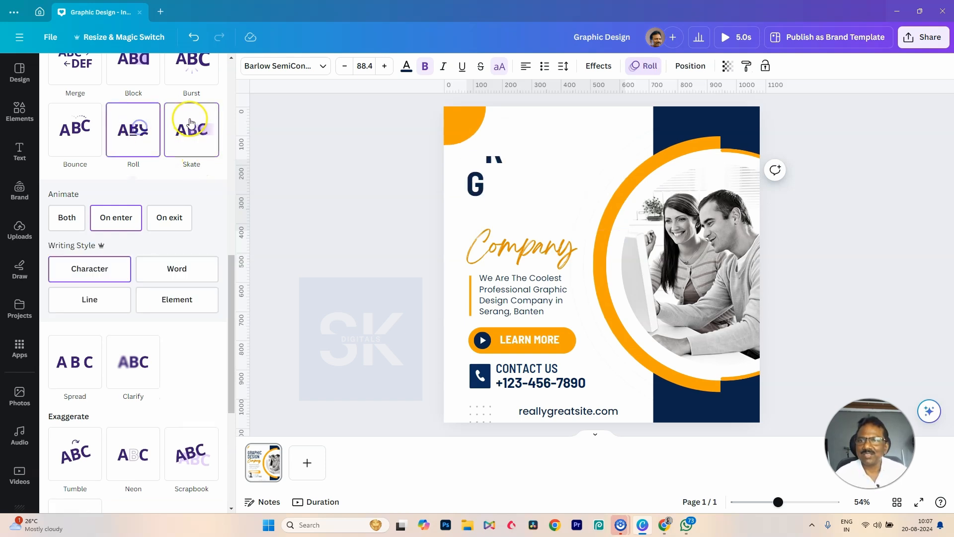
{"action": "left_click", "coordinate": [190, 122]}
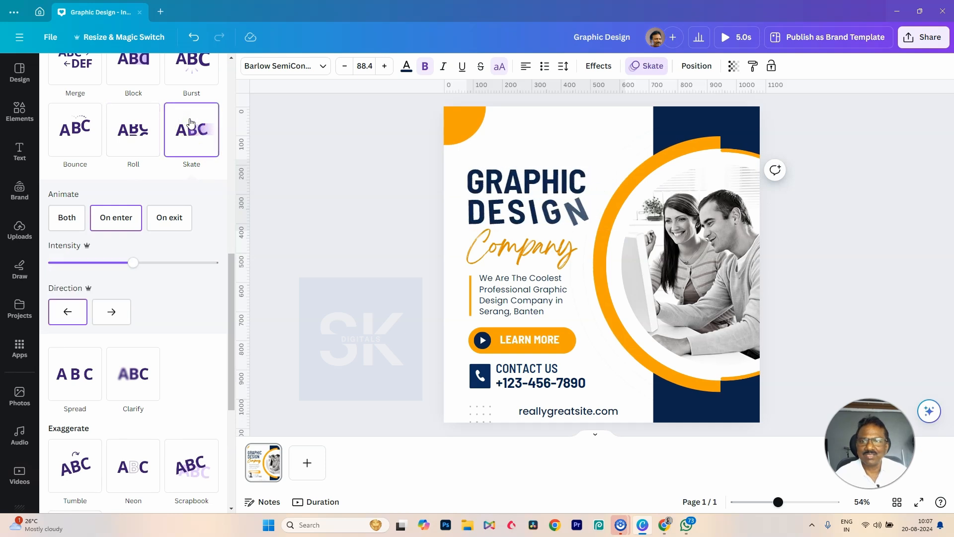
Step: Apply the Spread animation to the heading with a reduced scale and the In option
{"action": "scroll", "coordinate": [174, 282], "scroll_direction": "down", "scroll_amount": 1}
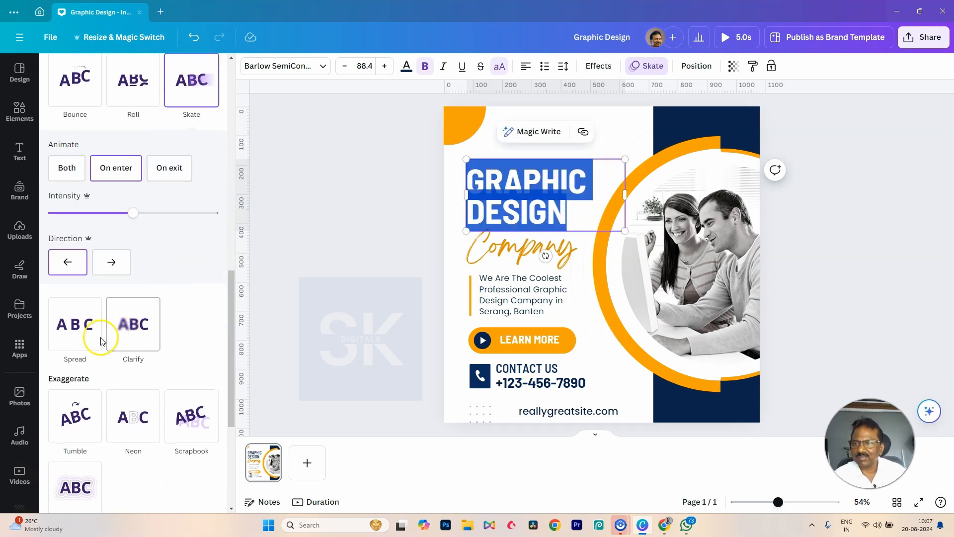
{"action": "left_click", "coordinate": [80, 325]}
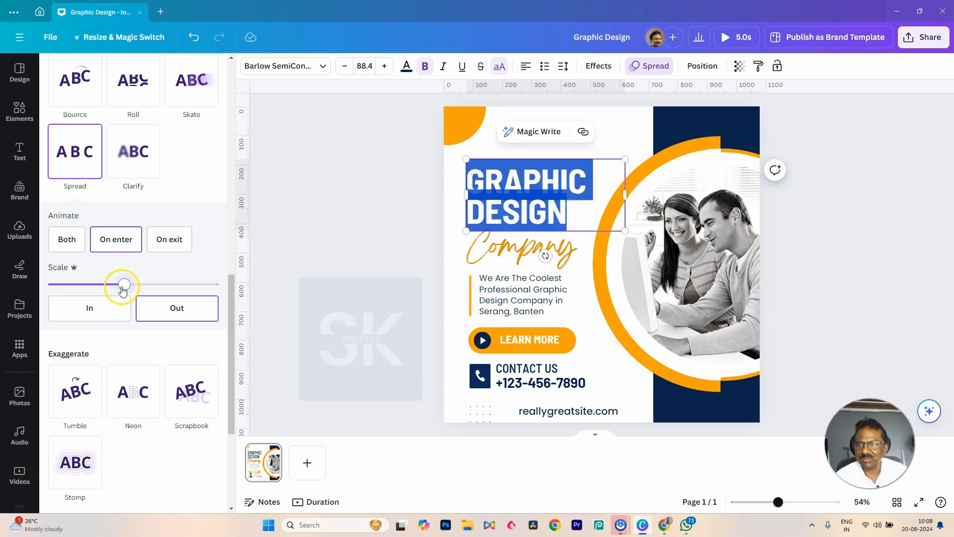
{"action": "left_click_drag", "start_coordinate": [110, 288], "coordinate": [76, 287]}
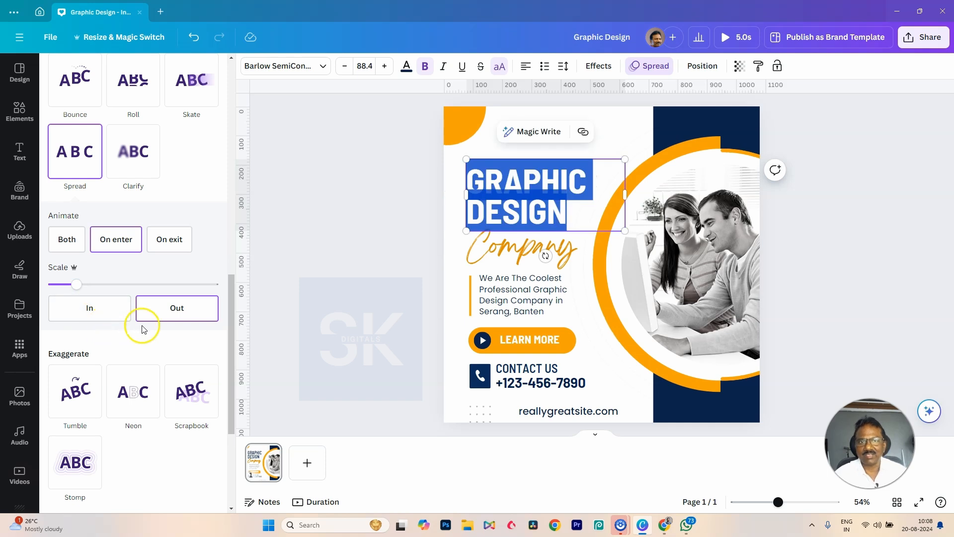
{"action": "left_click", "coordinate": [94, 309]}
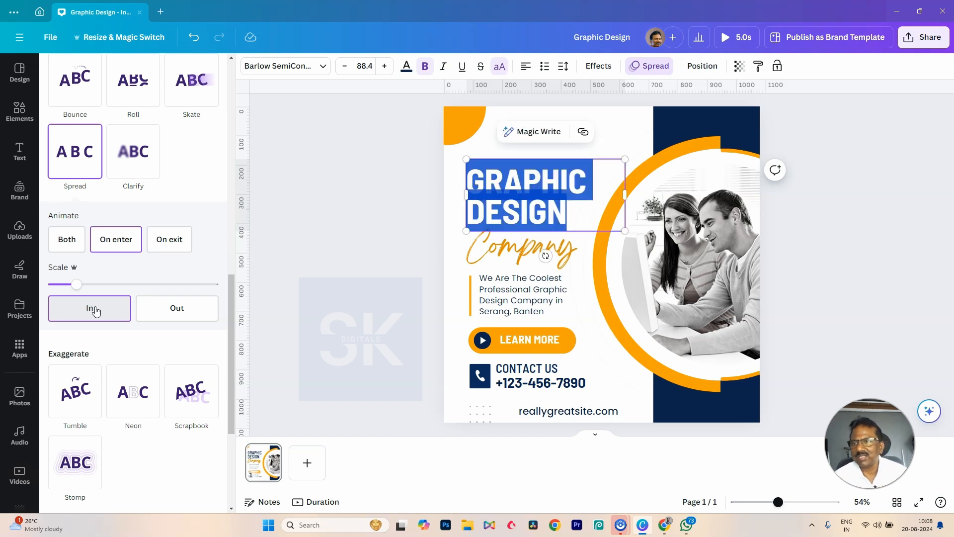
Step: Apply the Clarify animation to the heading, trying both directions and several movement amounts, finishing with rightward direction and slightly below-middle movement
{"action": "left_click", "coordinate": [118, 157]}
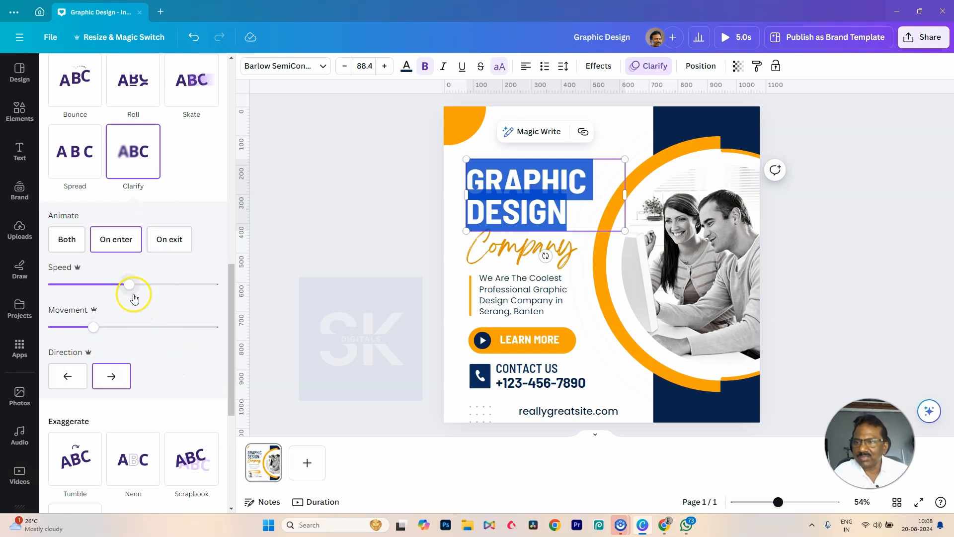
{"action": "left_click_drag", "start_coordinate": [93, 327], "coordinate": [136, 327]}
{"action": "left_click", "coordinate": [68, 376]}
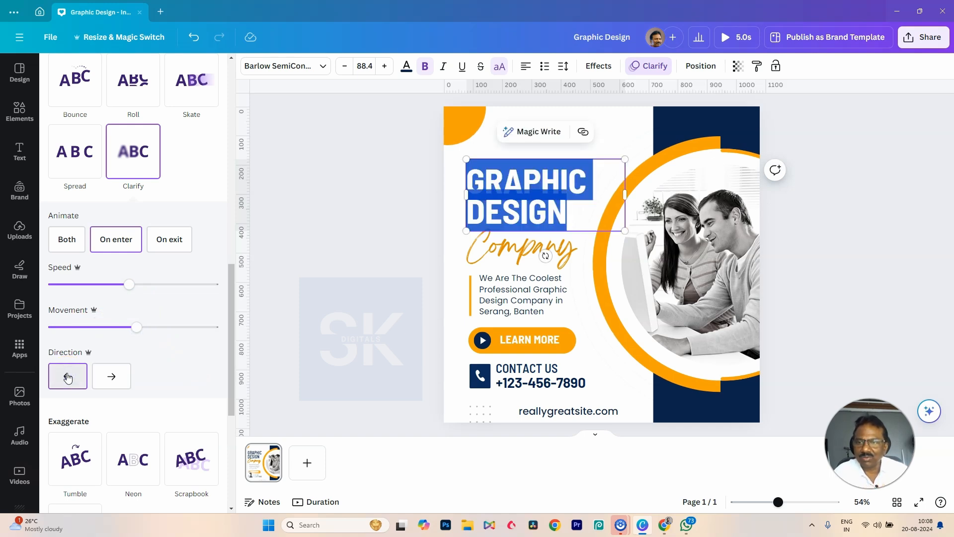
{"action": "left_click", "coordinate": [97, 377]}
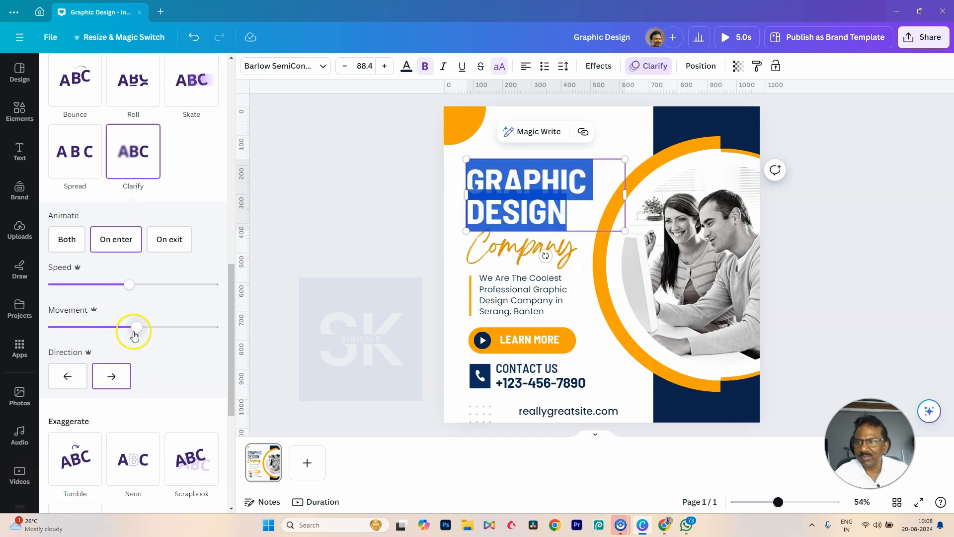
{"action": "left_click_drag", "start_coordinate": [139, 331], "coordinate": [176, 334]}
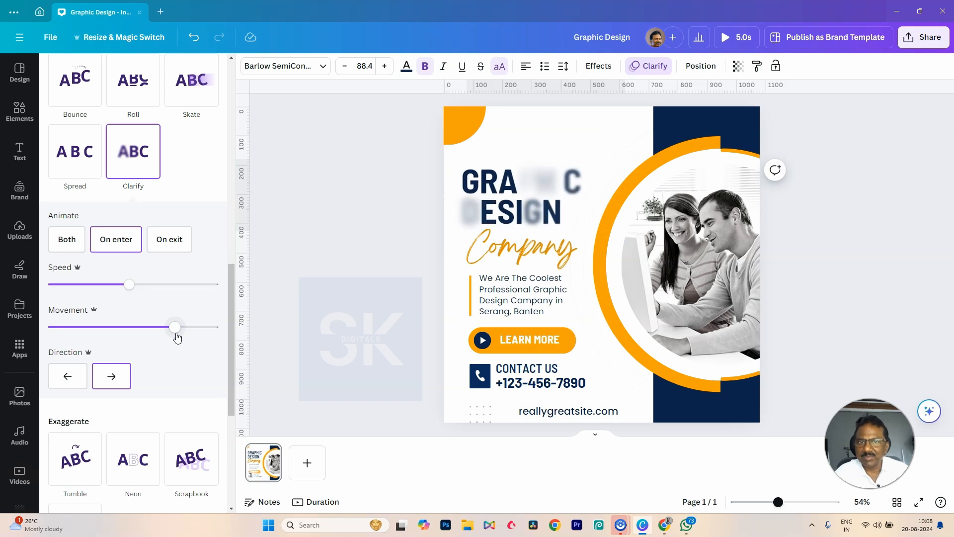
{"action": "left_click_drag", "start_coordinate": [177, 332], "coordinate": [126, 330]}
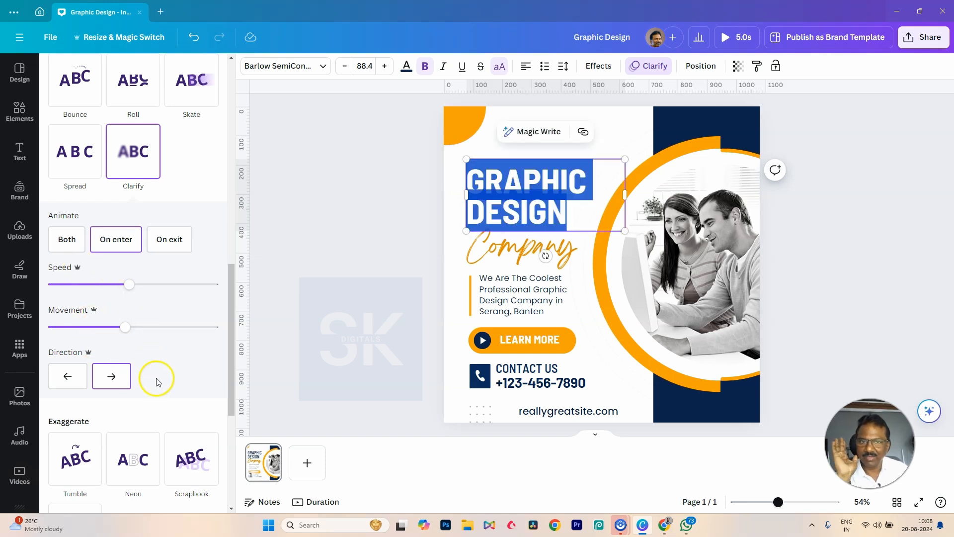
Step: Apply the Tumble animation from the Exaggerate group to the heading and replay it
{"action": "scroll", "coordinate": [145, 366], "scroll_direction": "up", "scroll_amount": 10}
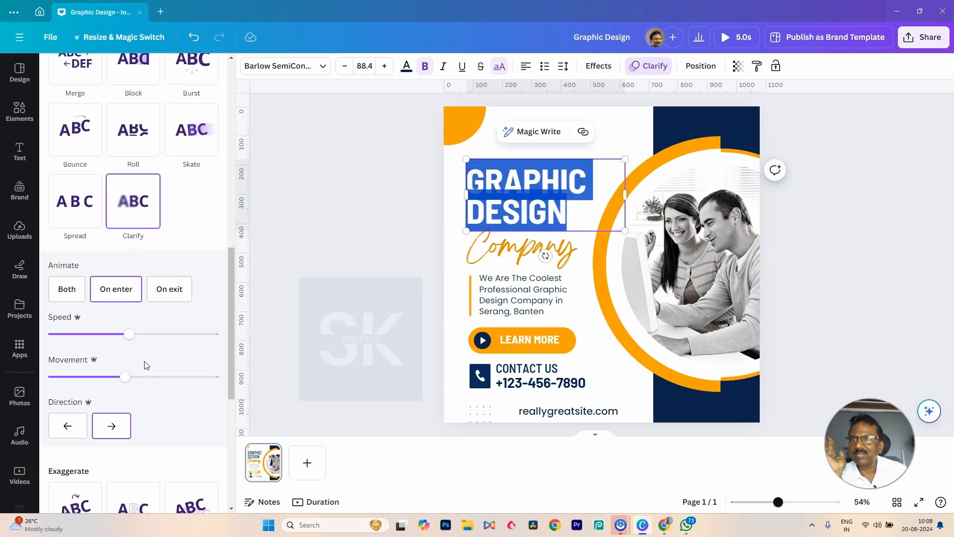
{"action": "scroll", "coordinate": [145, 366], "scroll_direction": "down", "scroll_amount": 10}
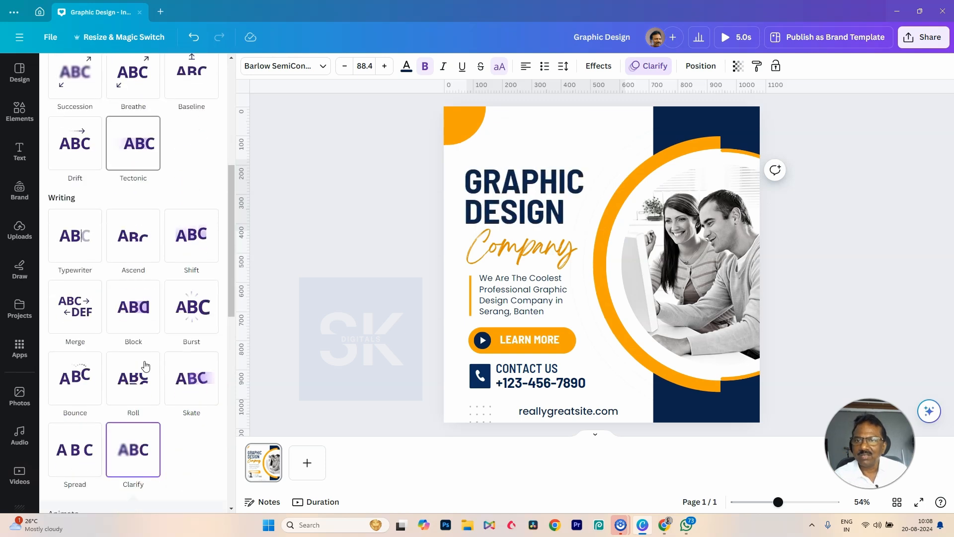
{"action": "mouse_move", "coordinate": [229, 345]}
{"action": "left_mouse_down"}
{"action": "mouse_move", "coordinate": [230, 363]}
{"action": "mouse_move", "coordinate": [232, 317]}
{"action": "mouse_move", "coordinate": [232, 347]}
{"action": "left_mouse_up"}
{"action": "left_click", "coordinate": [80, 407]}
{"action": "left_click", "coordinate": [79, 407]}
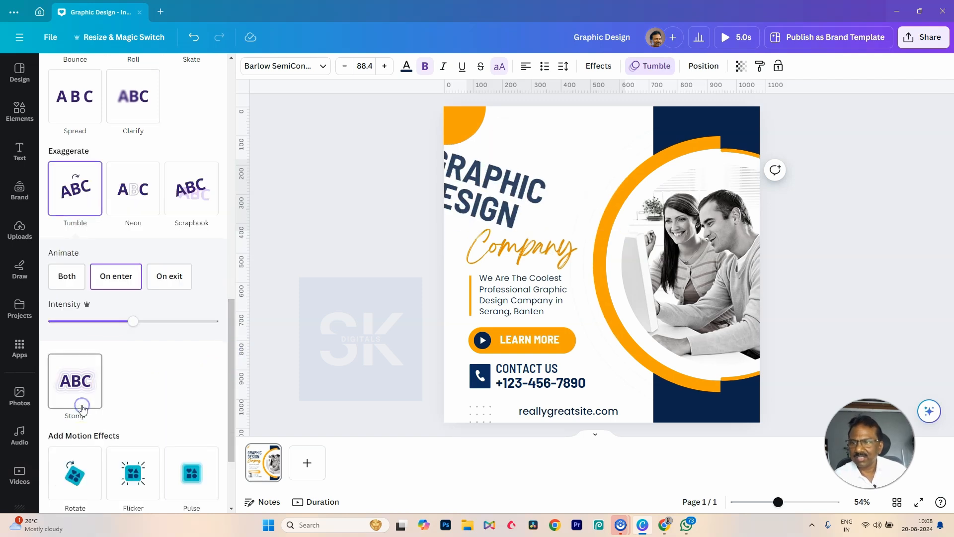
{"action": "left_click_drag", "start_coordinate": [231, 350], "coordinate": [234, 329]}
{"action": "left_click", "coordinate": [87, 267]}
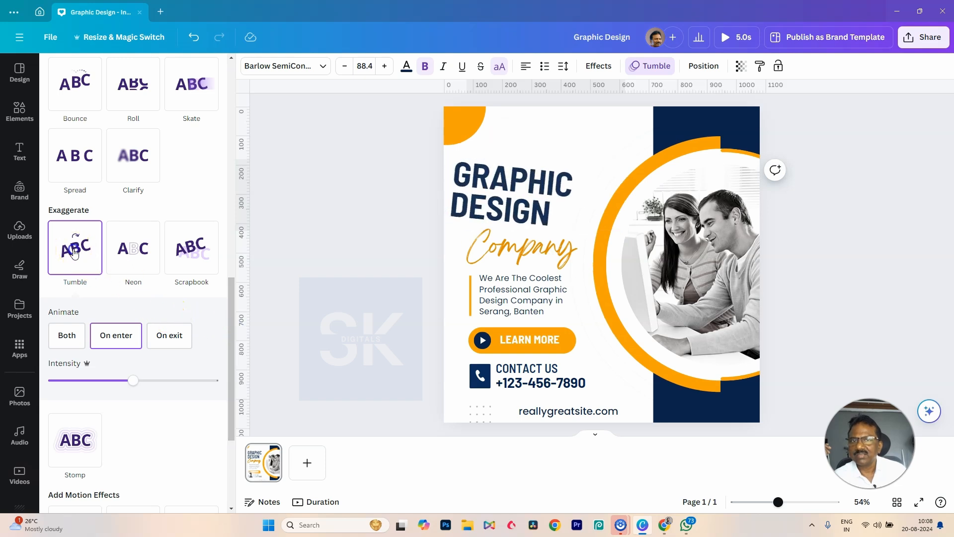
Step: Apply the Neon animation to the heading and raise its intensity close to the maximum
{"action": "left_click", "coordinate": [125, 250]}
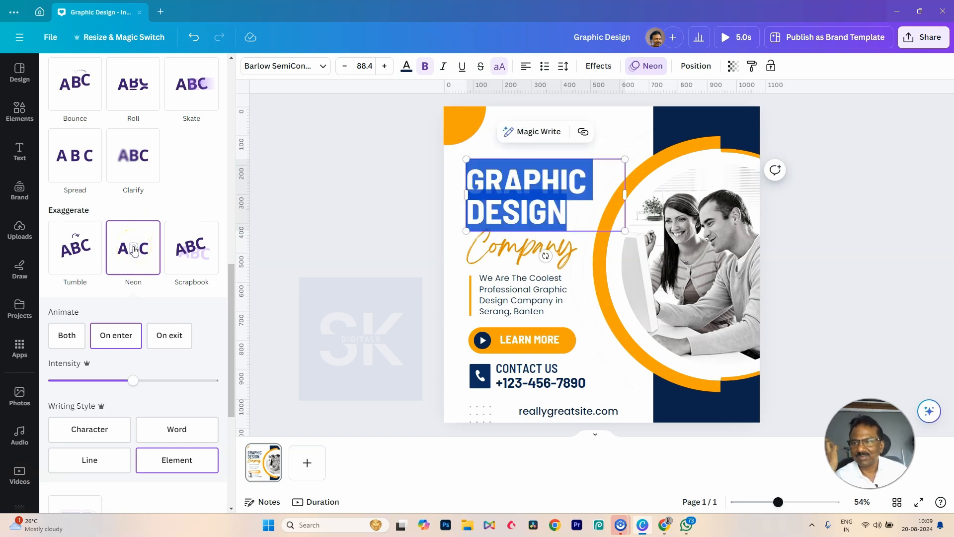
{"action": "left_click", "coordinate": [128, 388]}
{"action": "left_click_drag", "start_coordinate": [135, 385], "coordinate": [199, 381]}
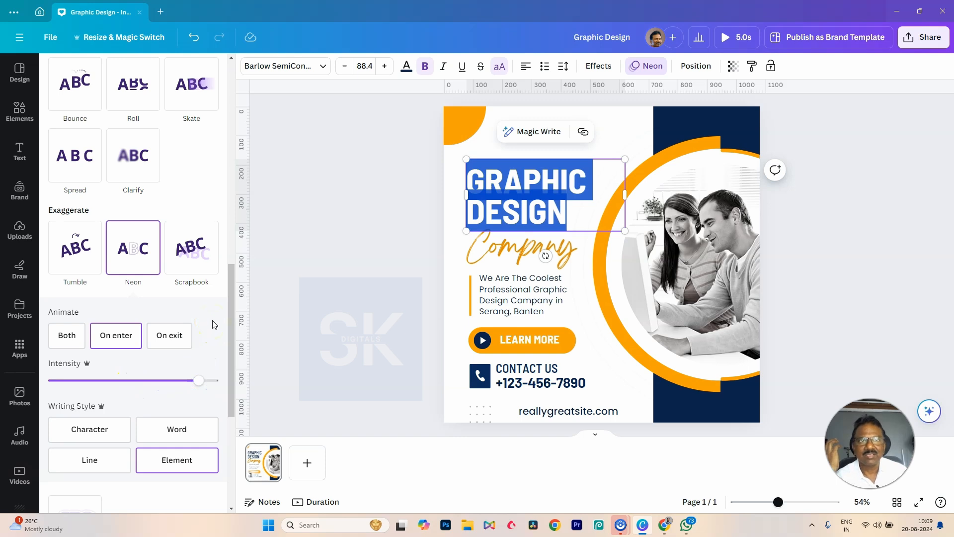
Step: Preview the whole design with the Neon heading, then return to the editor
{"action": "left_click", "coordinate": [726, 37]}
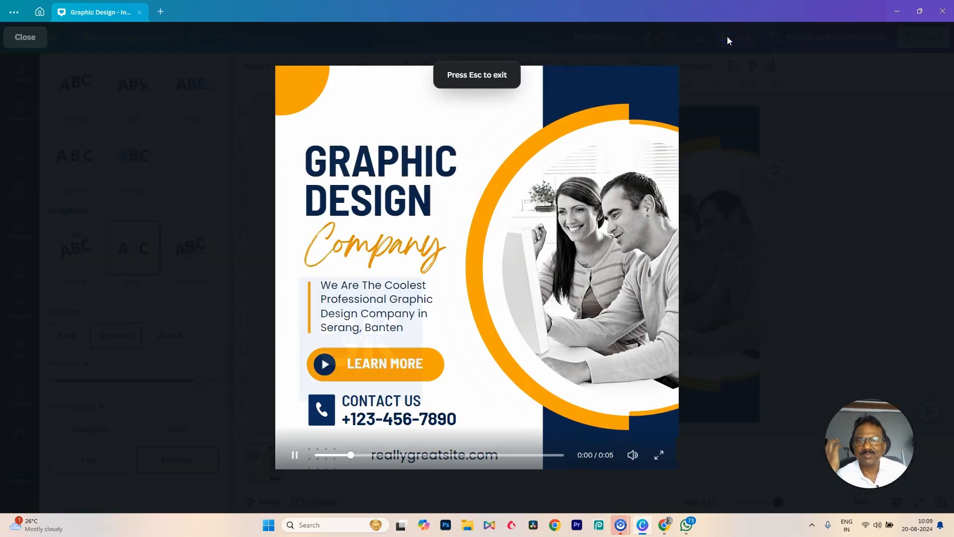
{"action": "left_click", "coordinate": [96, 144]}
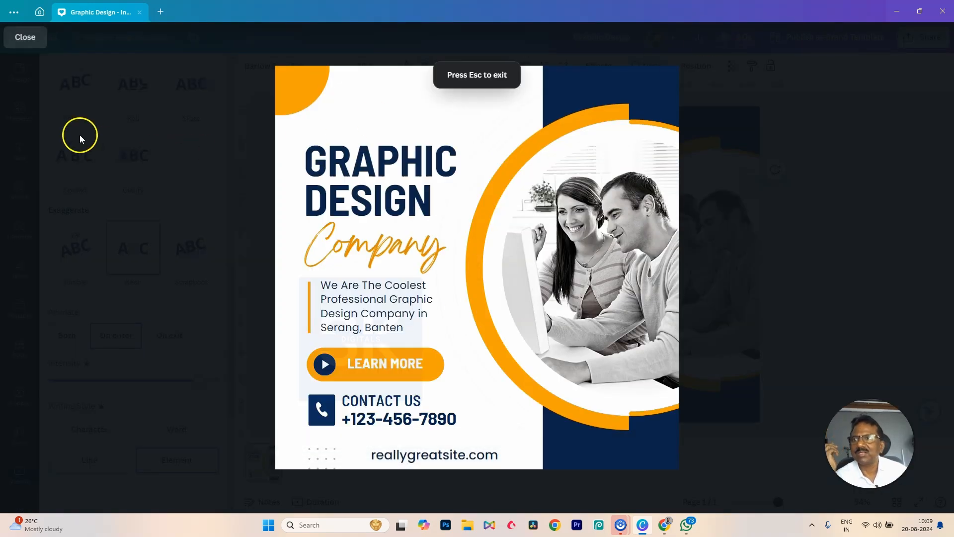
{"action": "left_click", "coordinate": [24, 44]}
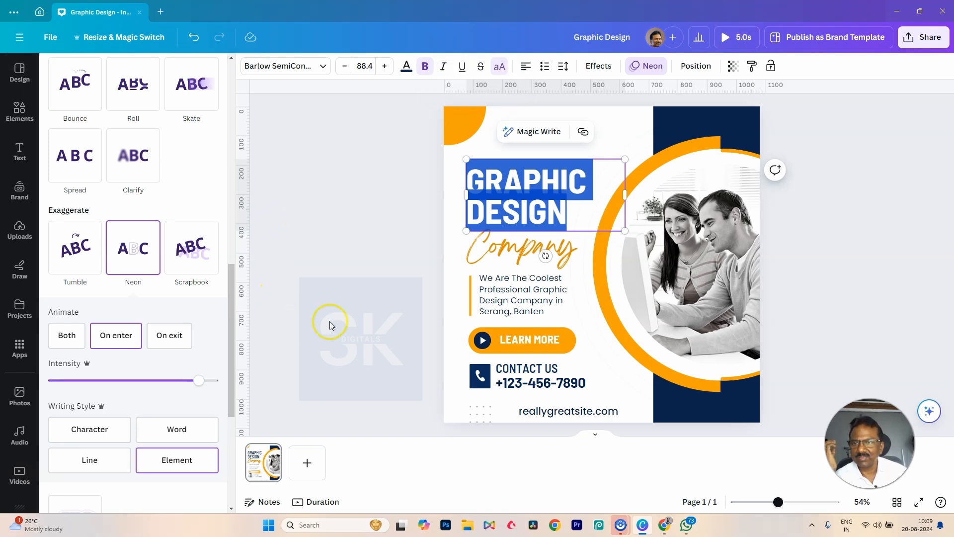
Step: Try the Scrapbook animation on the heading, compare it with Neon and finish with Scrapbook
{"action": "left_click", "coordinate": [198, 253]}
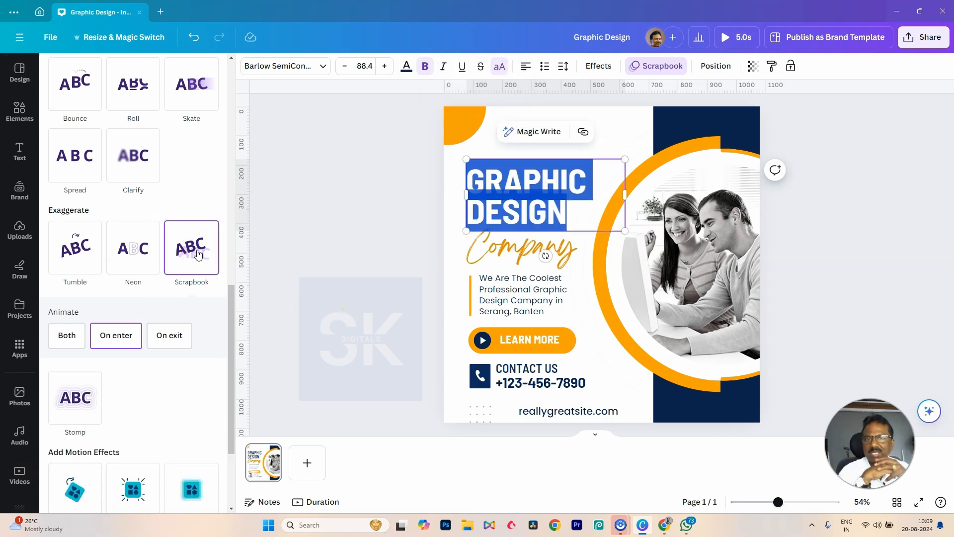
{"action": "left_click", "coordinate": [149, 251]}
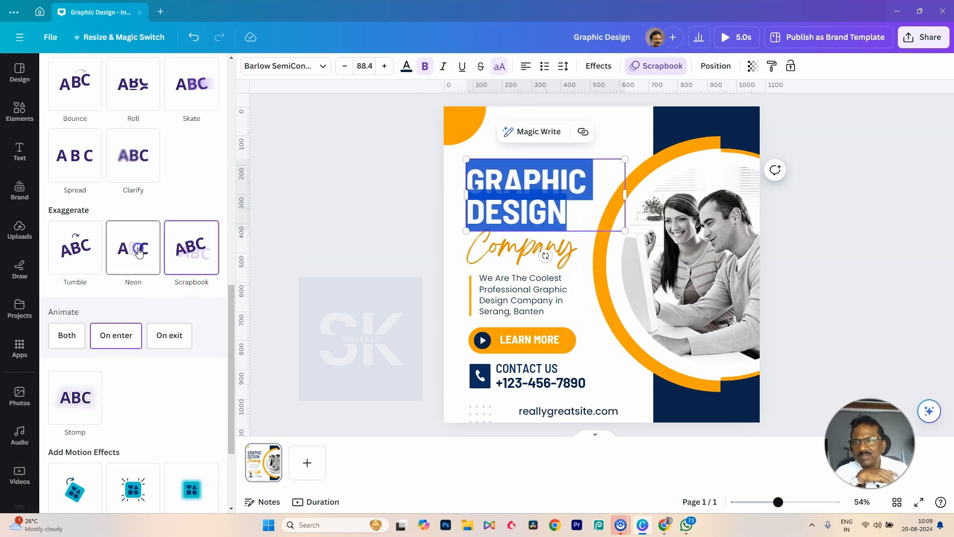
{"action": "left_click", "coordinate": [194, 252]}
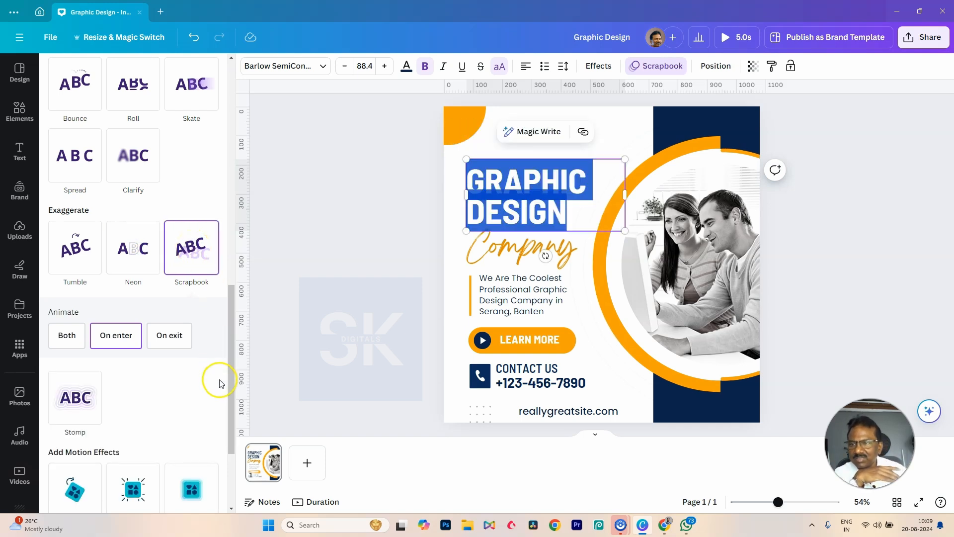
Step: Apply the Stomp animation to the heading and compare its animate timing options, finishing with On enter
{"action": "scroll", "coordinate": [216, 381], "scroll_direction": "down", "scroll_amount": 1}
{"action": "left_click", "coordinate": [76, 358]}
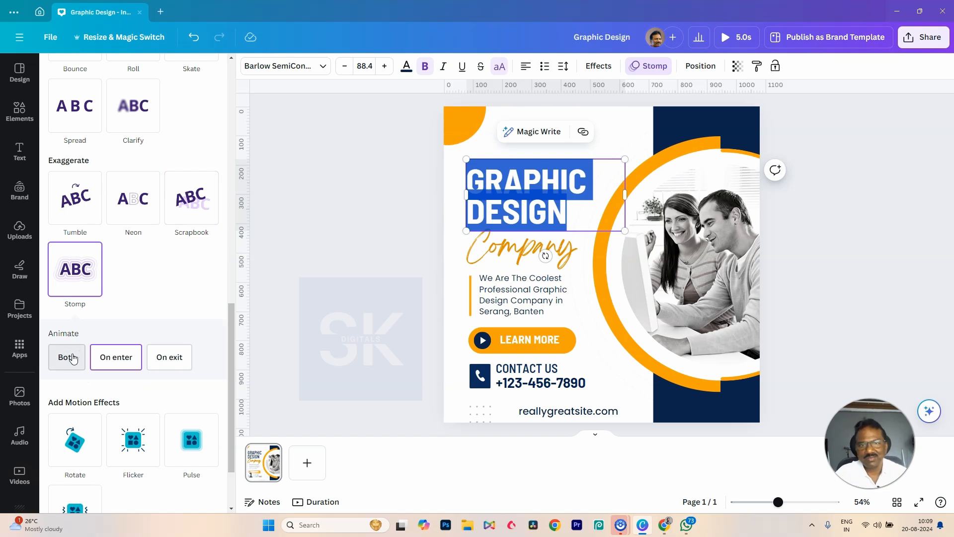
{"action": "scroll", "coordinate": [177, 308], "scroll_direction": "down", "scroll_amount": 1}
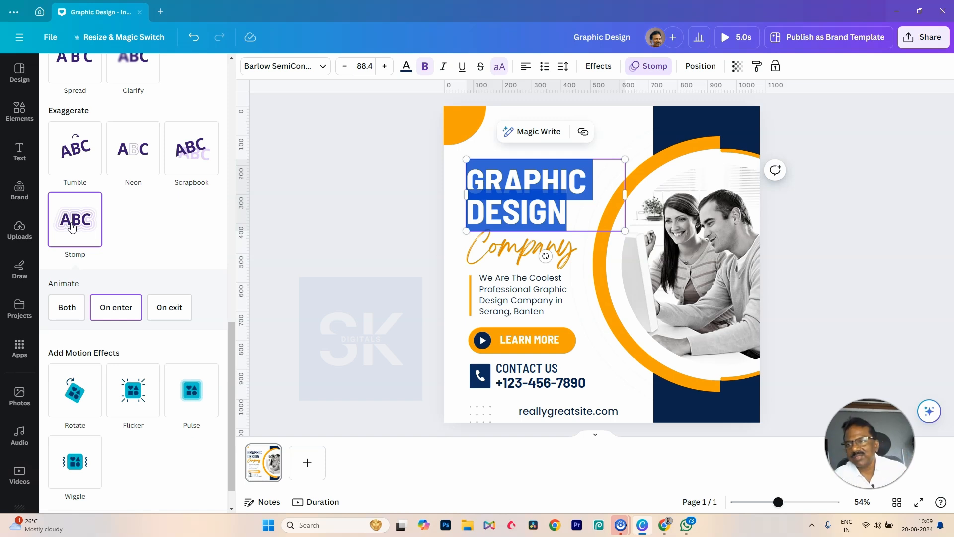
{"action": "left_click", "coordinate": [185, 160]}
{"action": "left_click", "coordinate": [74, 299]}
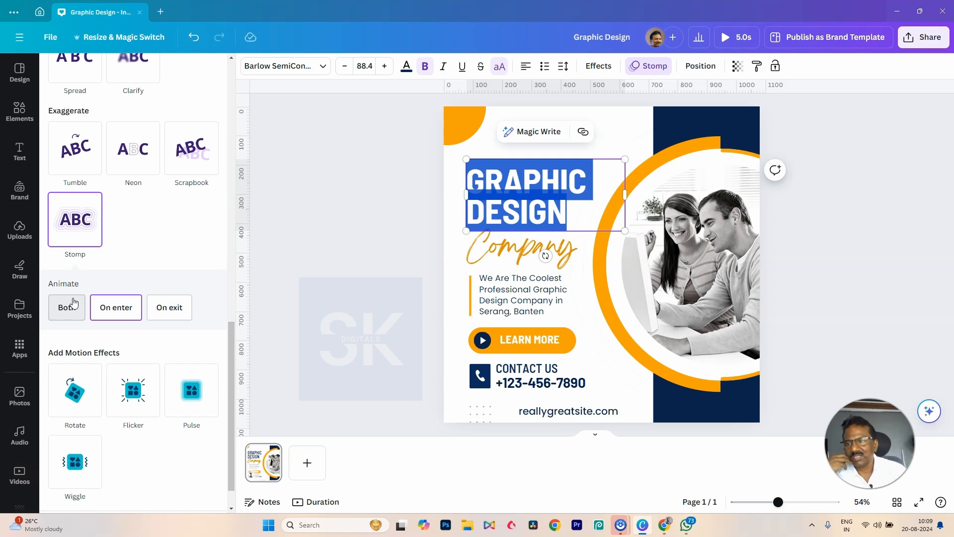
{"action": "left_click", "coordinate": [117, 304]}
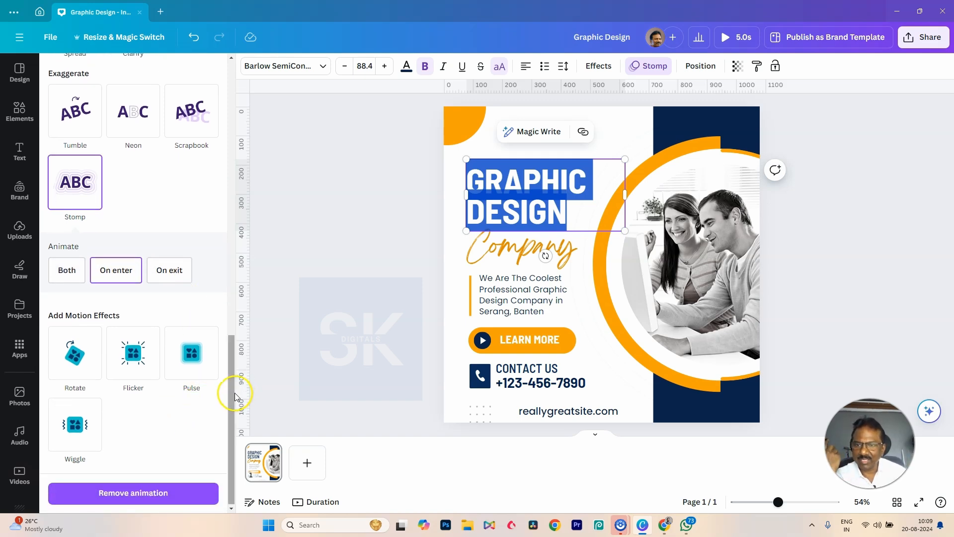
Step: Look through the motion effects and the full list of text animations, then deselect the heading
{"action": "mouse_move", "coordinate": [232, 392]}
{"action": "left_mouse_down"}
{"action": "mouse_move", "coordinate": [230, 383]}
{"action": "mouse_move", "coordinate": [233, 399]}
{"action": "left_mouse_up"}
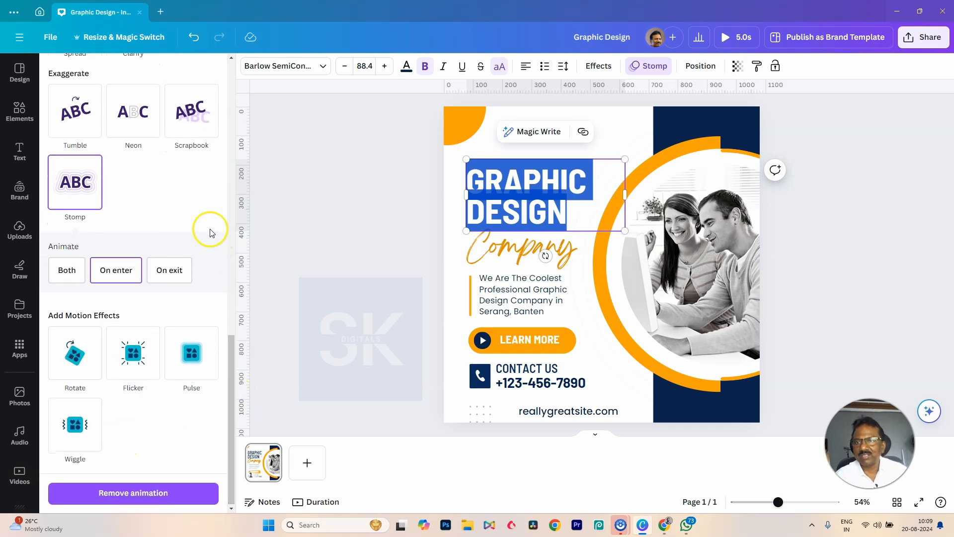
{"action": "scroll", "coordinate": [192, 229], "scroll_direction": "up", "scroll_amount": 15}
{"action": "scroll", "coordinate": [194, 232], "scroll_direction": "down", "scroll_amount": 15}
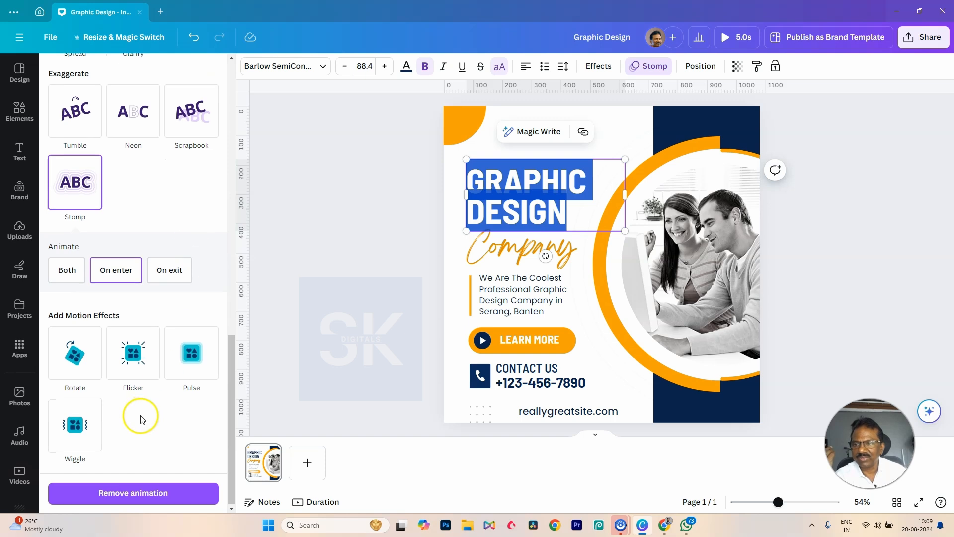
{"action": "left_click", "coordinate": [338, 338]}
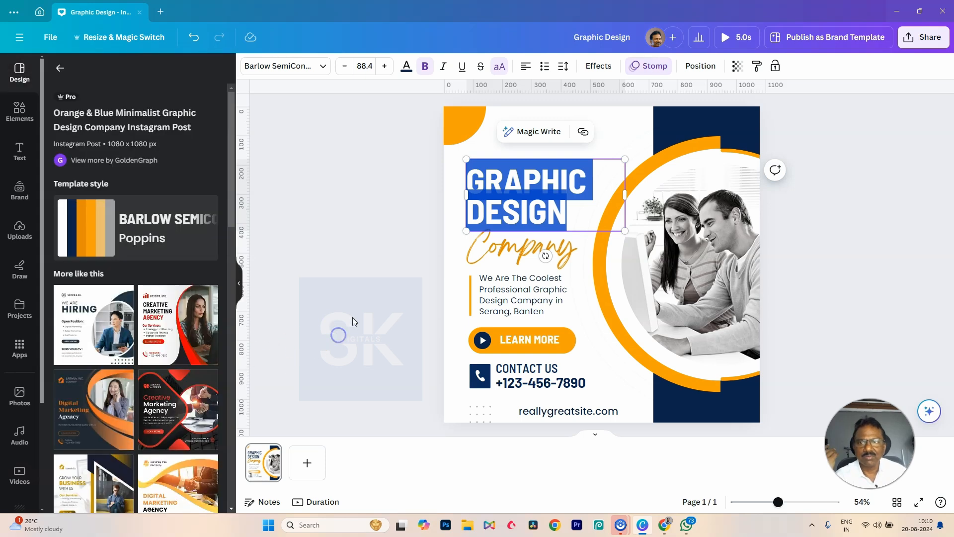
{"action": "left_click", "coordinate": [843, 209]}
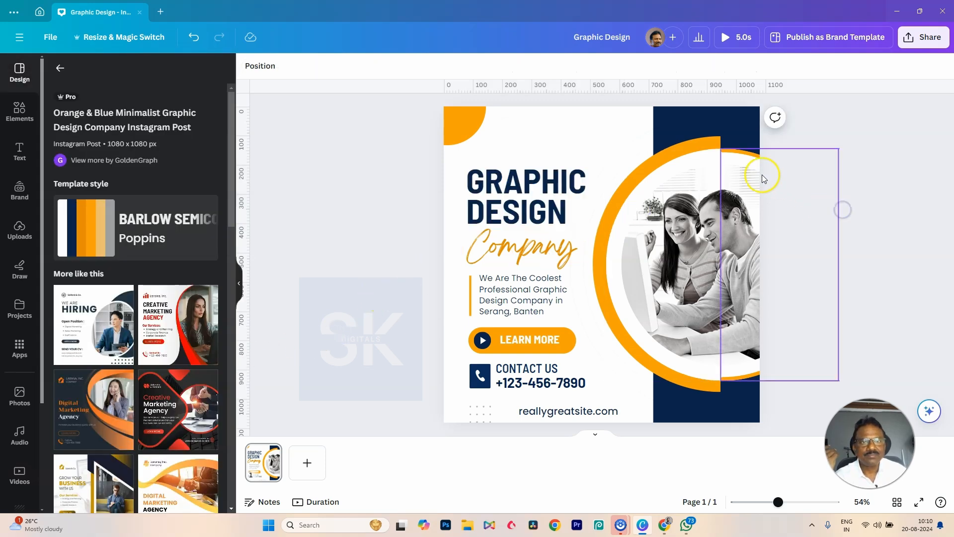
Step: Reselect the GRAPHIC DESIGN heading and reopen its animations to examine the Writing and Exaggerate groups
{"action": "left_click", "coordinate": [555, 180]}
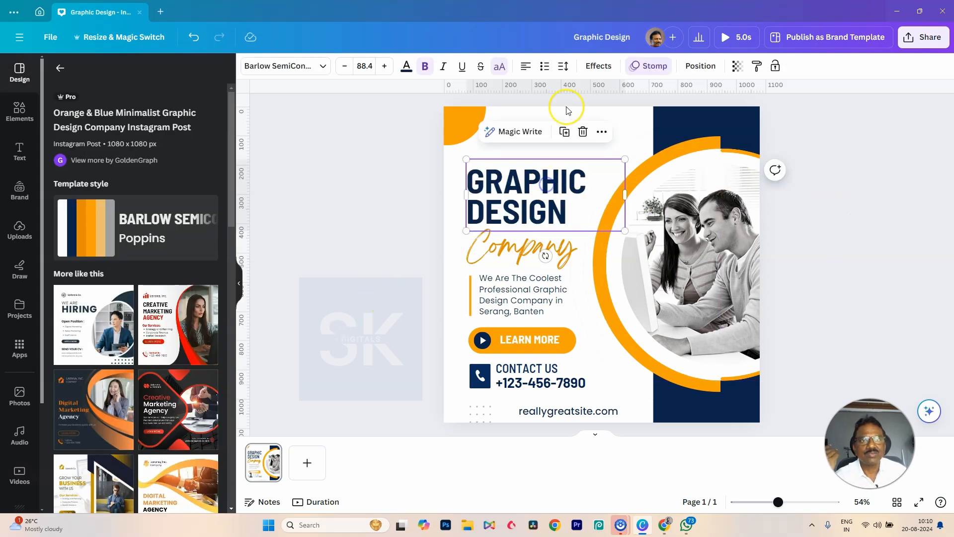
{"action": "left_click", "coordinate": [665, 70]}
{"action": "scroll", "coordinate": [171, 277], "scroll_direction": "down", "scroll_amount": 2}
{"action": "scroll", "coordinate": [172, 276], "scroll_direction": "down", "scroll_amount": 10}
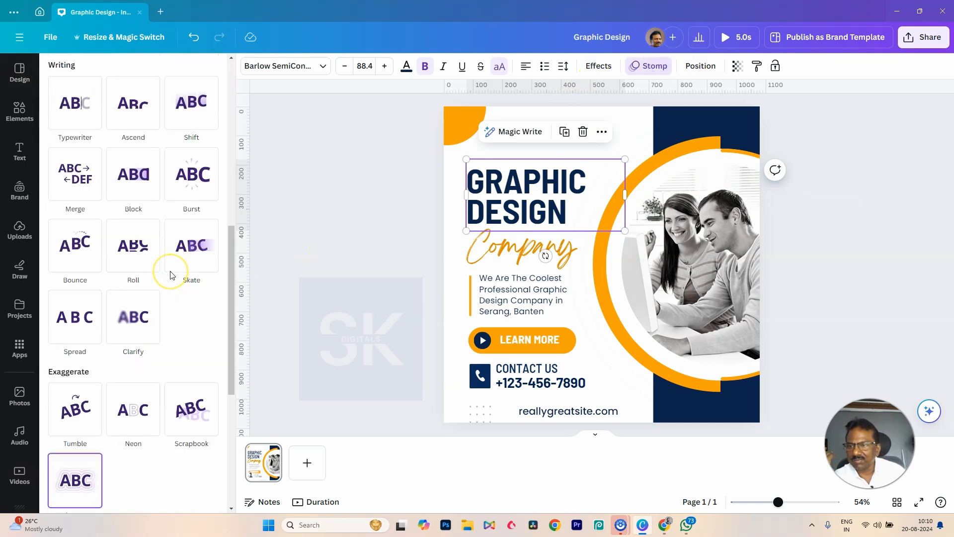
Step: Try the Rotate, Flicker and Pulse motion effects on the GRAPHIC DESIGN heading and remove its Stomp animation
{"action": "left_click", "coordinate": [72, 357]}
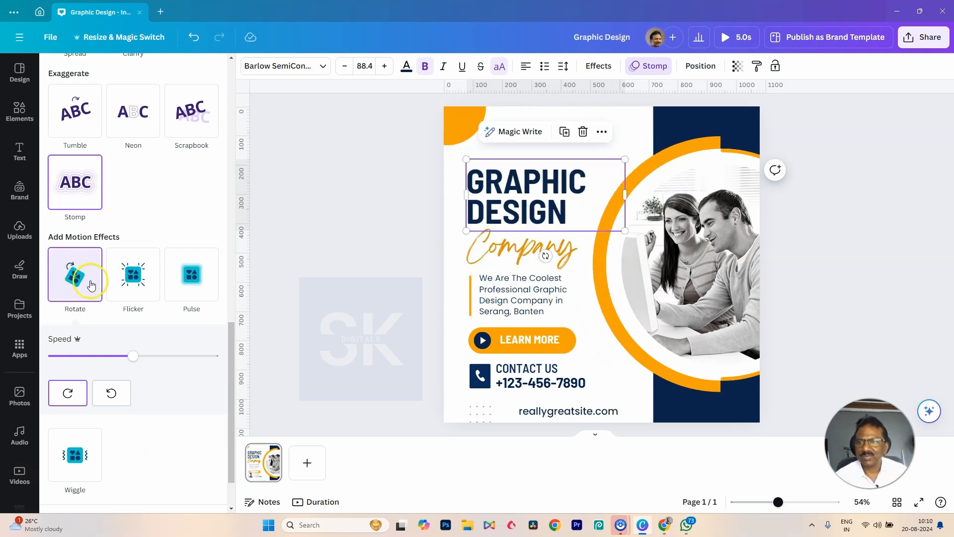
{"action": "left_click", "coordinate": [129, 278]}
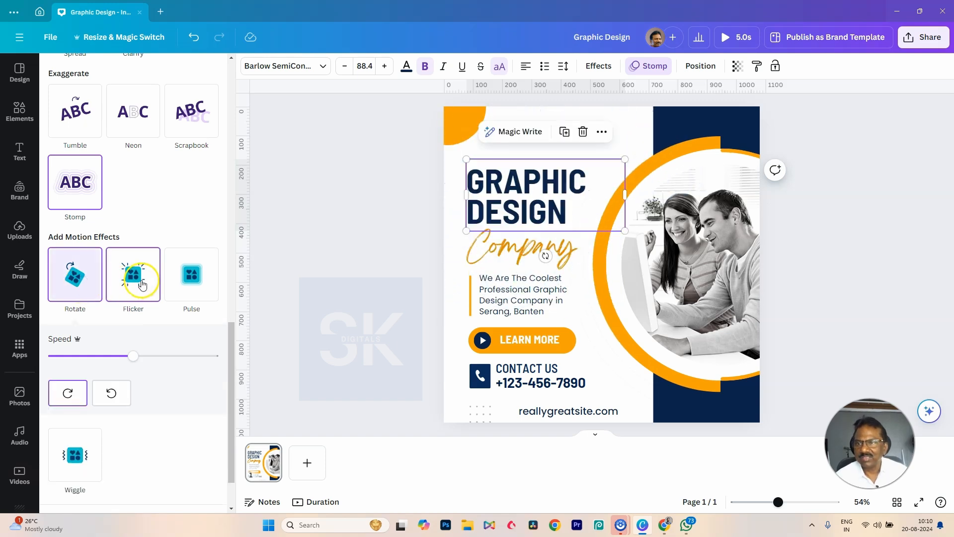
{"action": "left_click", "coordinate": [141, 282]}
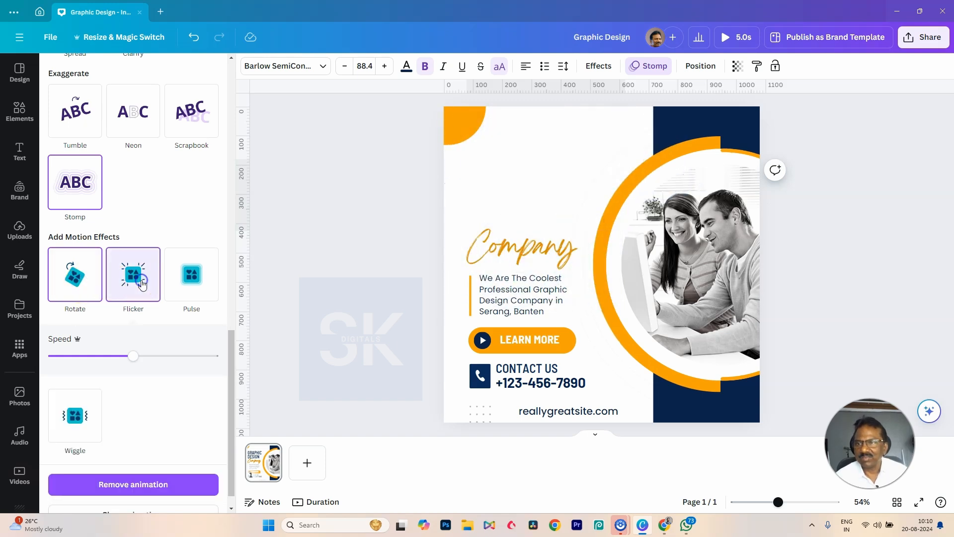
{"action": "left_click", "coordinate": [76, 280]}
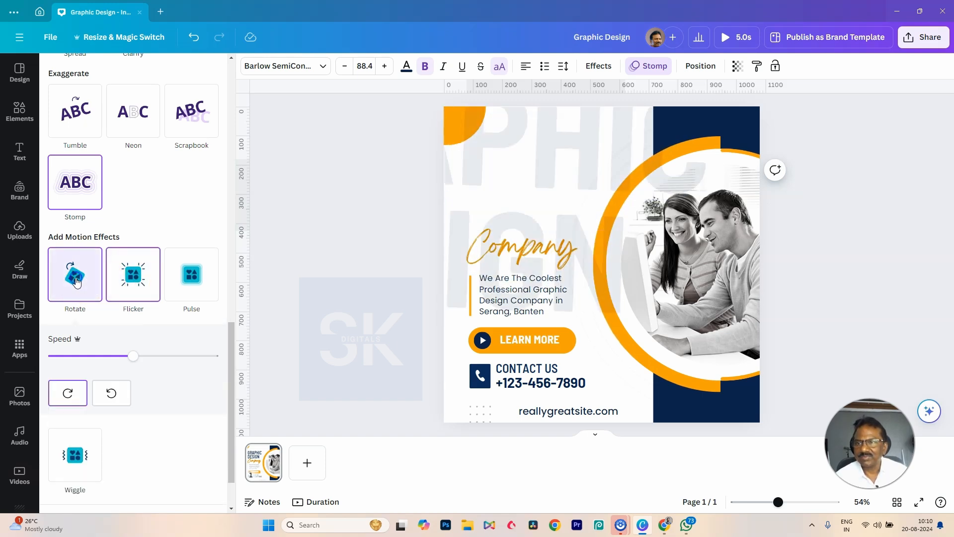
{"action": "left_click", "coordinate": [139, 282]}
{"action": "left_click", "coordinate": [196, 282]}
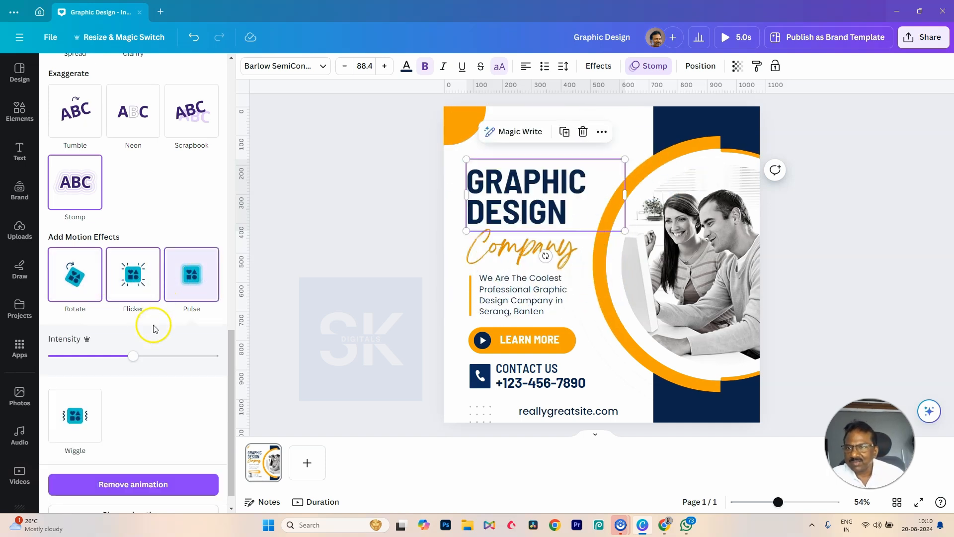
{"action": "left_click", "coordinate": [80, 195]}
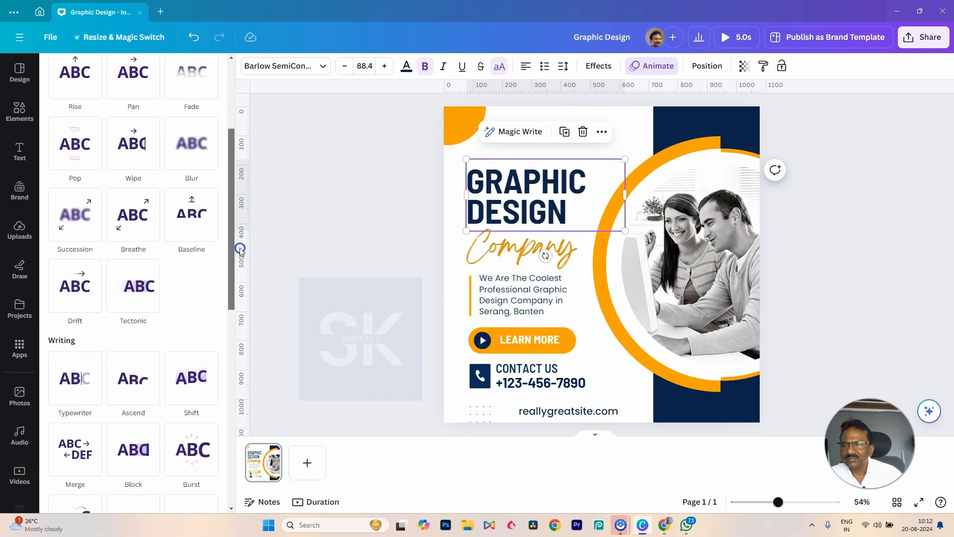
Step: Clear all animations and motion effects from the GRAPHIC DESIGN heading and leave the animation options
{"action": "left_click_drag", "start_coordinate": [241, 249], "coordinate": [250, 454]}
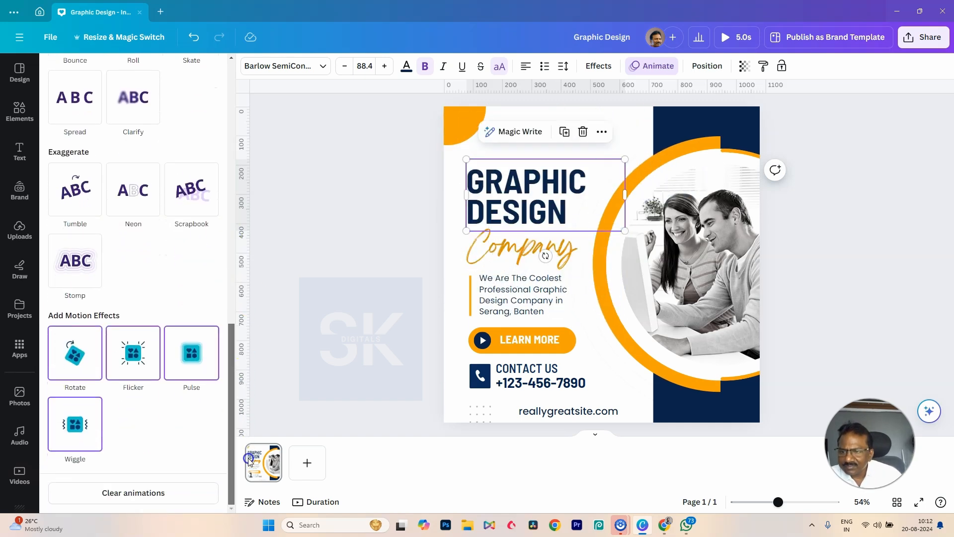
{"action": "left_click", "coordinate": [150, 493]}
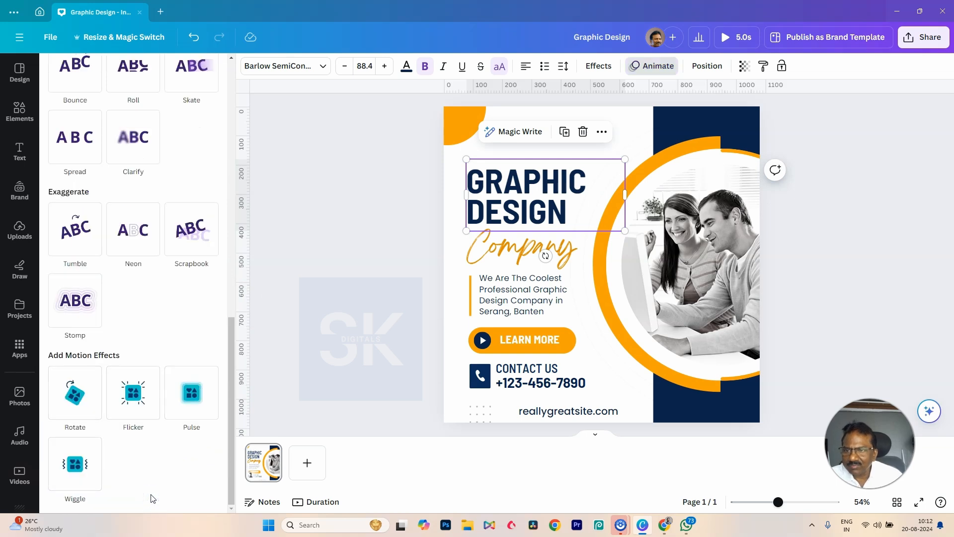
{"action": "left_click_drag", "start_coordinate": [234, 451], "coordinate": [241, 197]}
{"action": "left_click", "coordinate": [942, 236]}
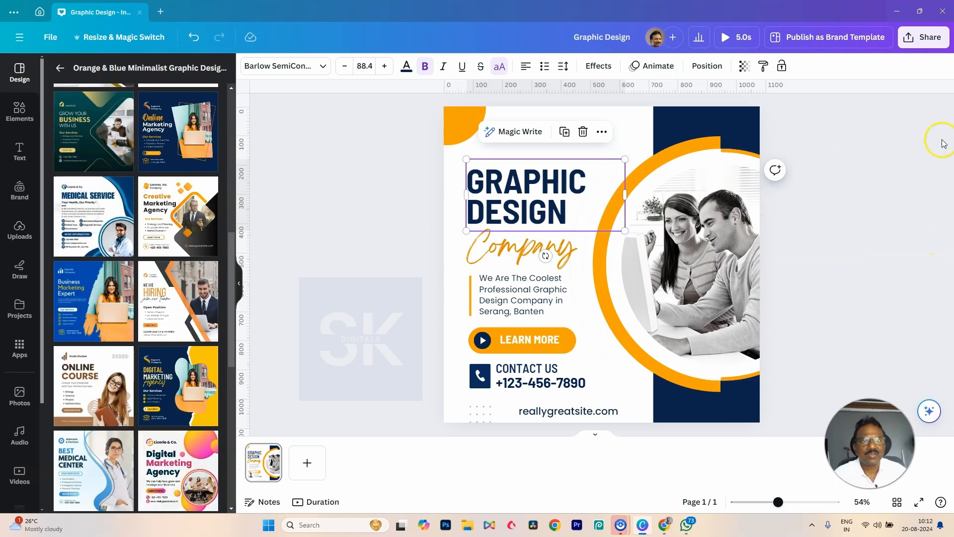